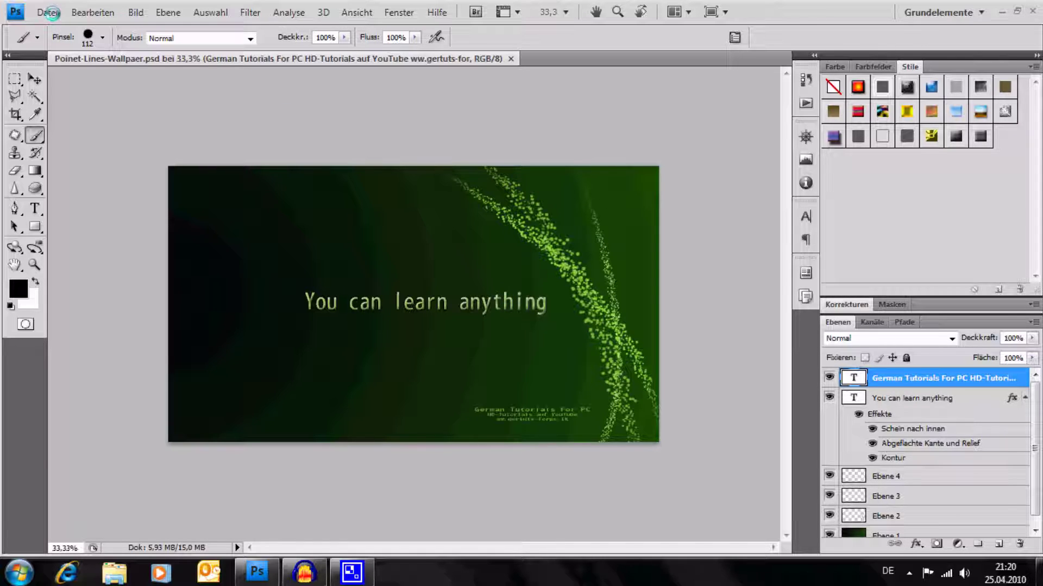
Step: Open the Datei (File) menu to get at the Neu... command
left_click(48, 12)
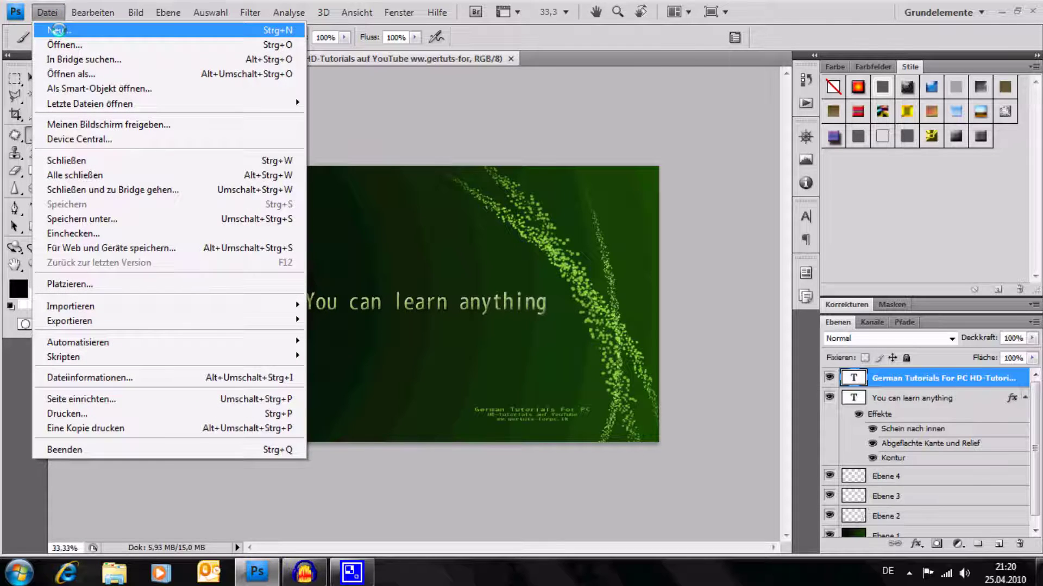
Step: Create Unbenannt-1 from the 1920×1080 HD Wallpaper preset with a transparent background
left_click(57, 30)
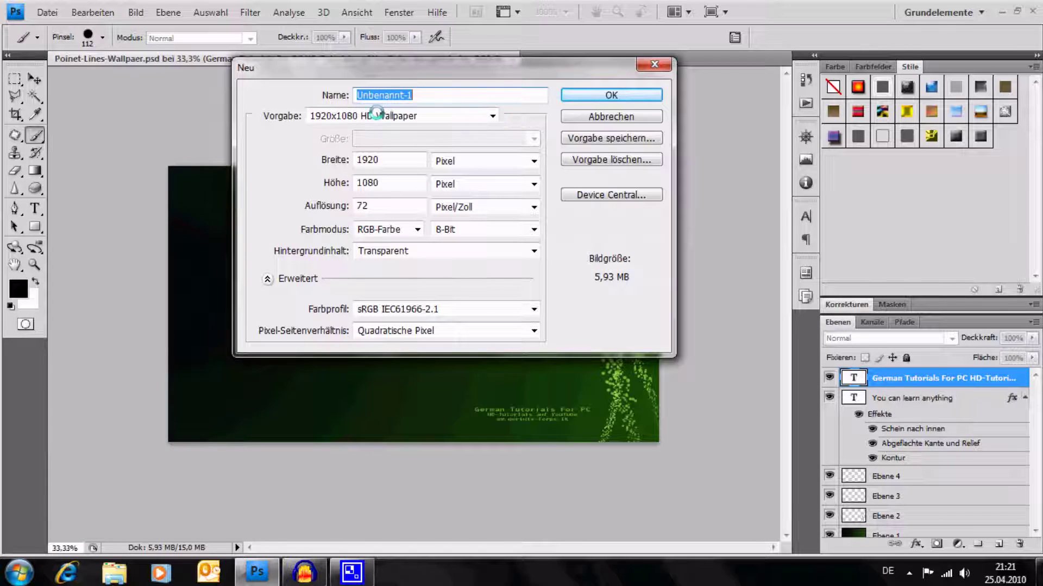
left_click(609, 95)
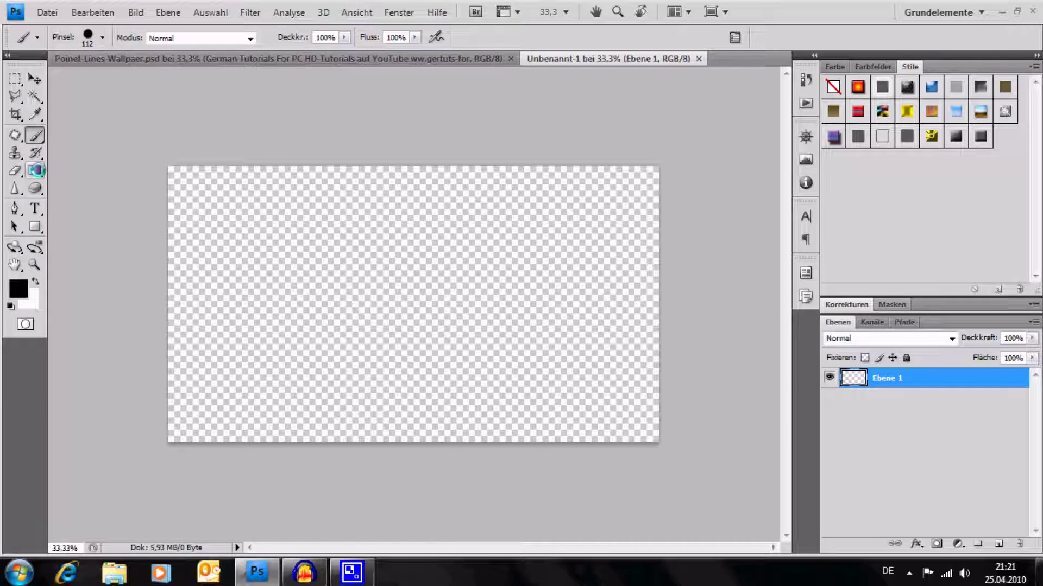
left_click(36, 170)
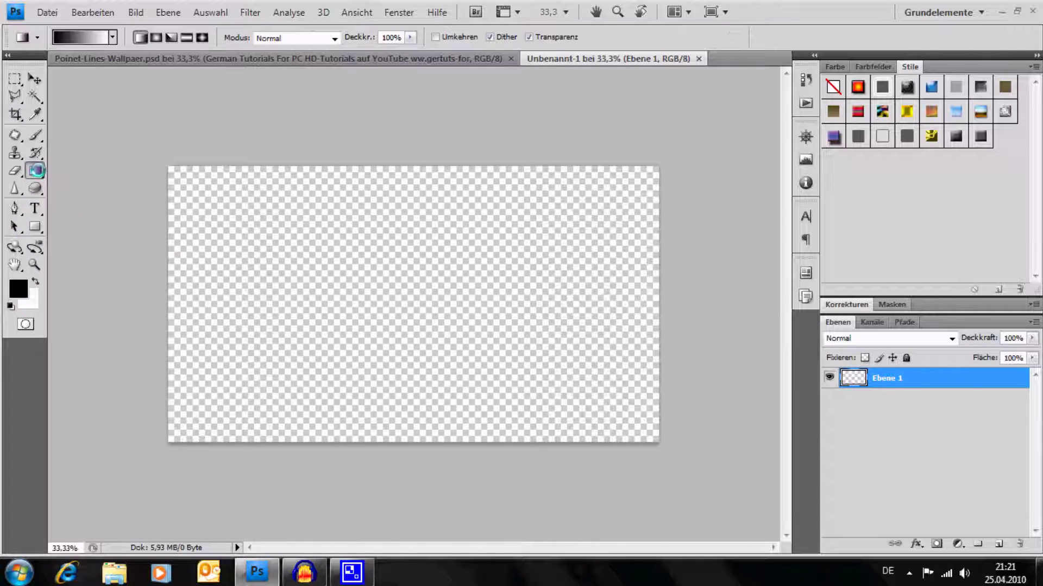
Step: Fill the canvas with a radial black-to-#500909 gradient from the left edge, then add an empty layer
left_click(155, 36)
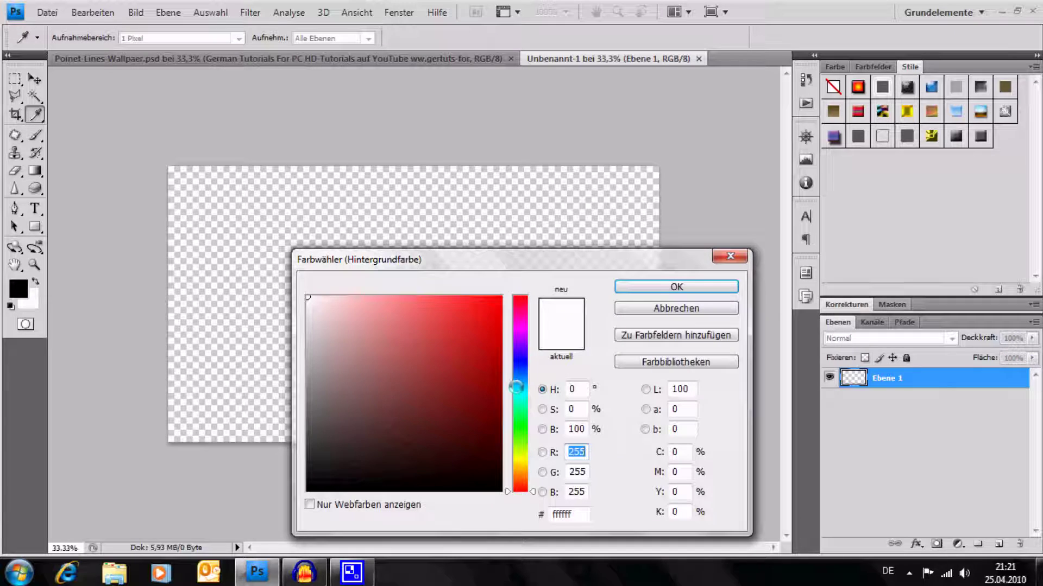
mouse_move(491, 358)
left_mouse_down()
mouse_move(500, 441)
mouse_move(470, 424)
left_mouse_up()
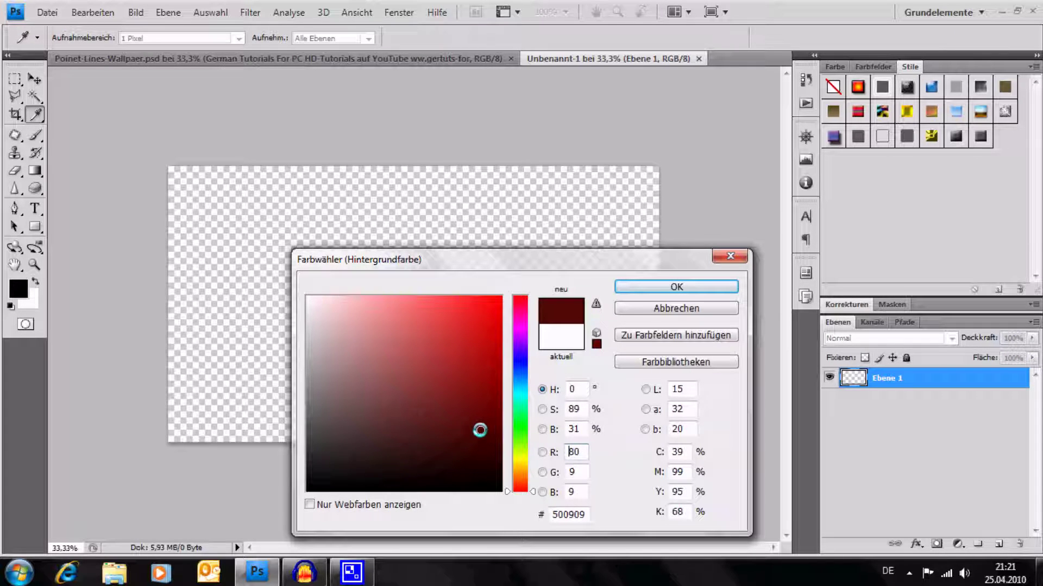
left_click(668, 283)
key("g")
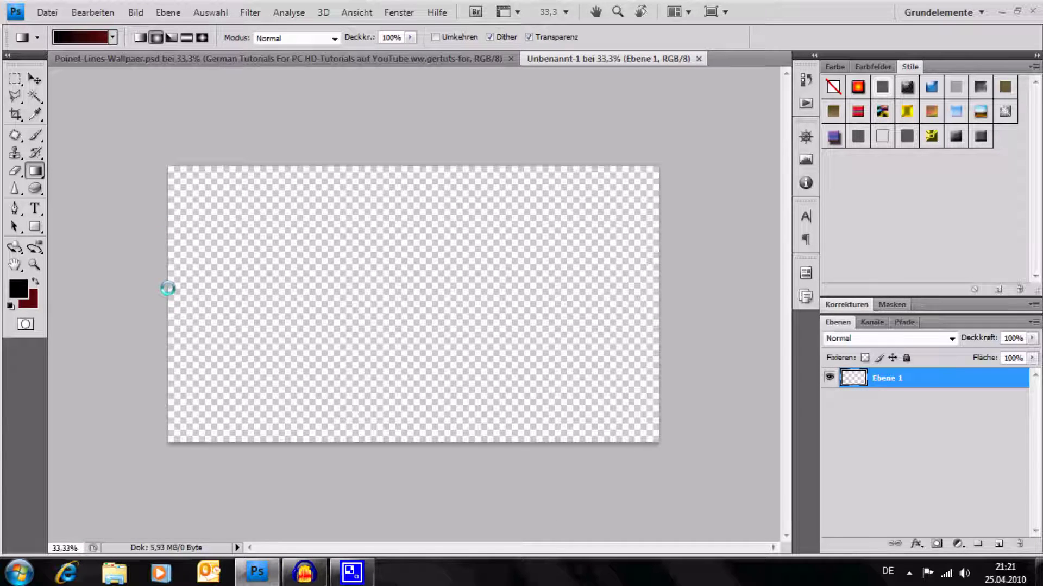
left_click_drag(168, 288, 785, 289)
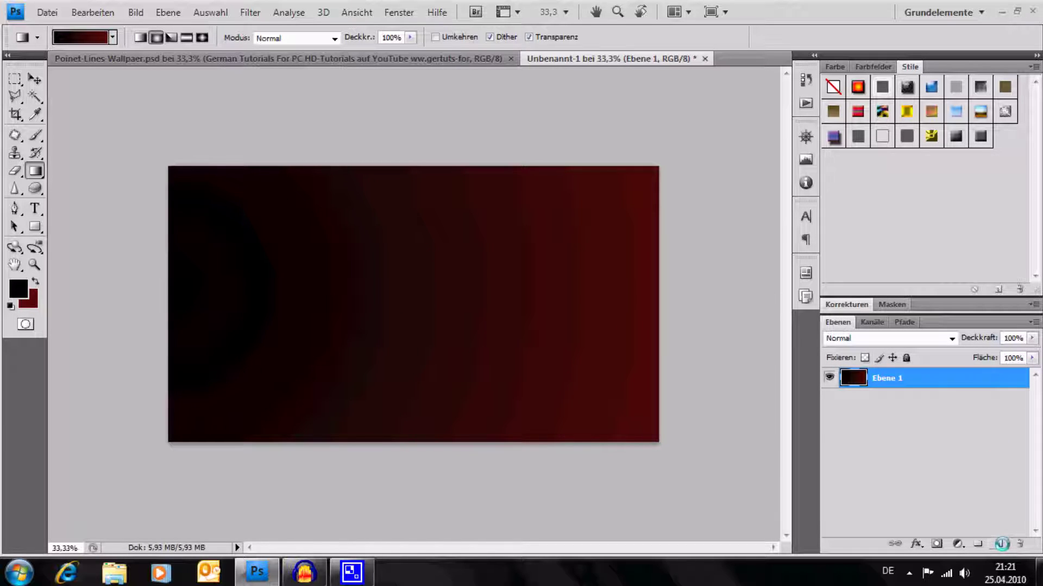
left_click(1001, 544)
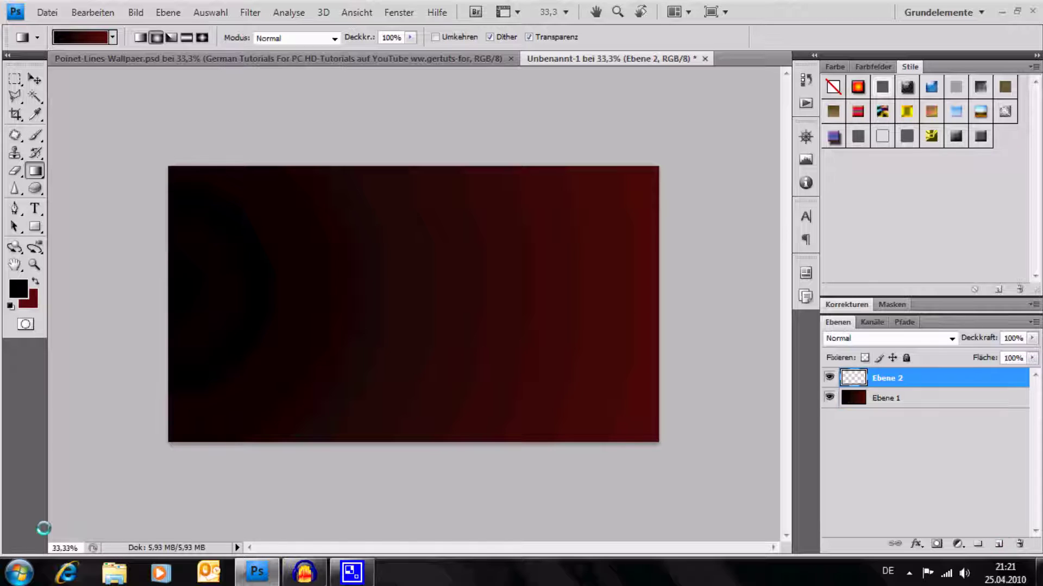
Step: At 20% zoom, pen a curved path from above the canvas down across its right side
left_click(64, 548)
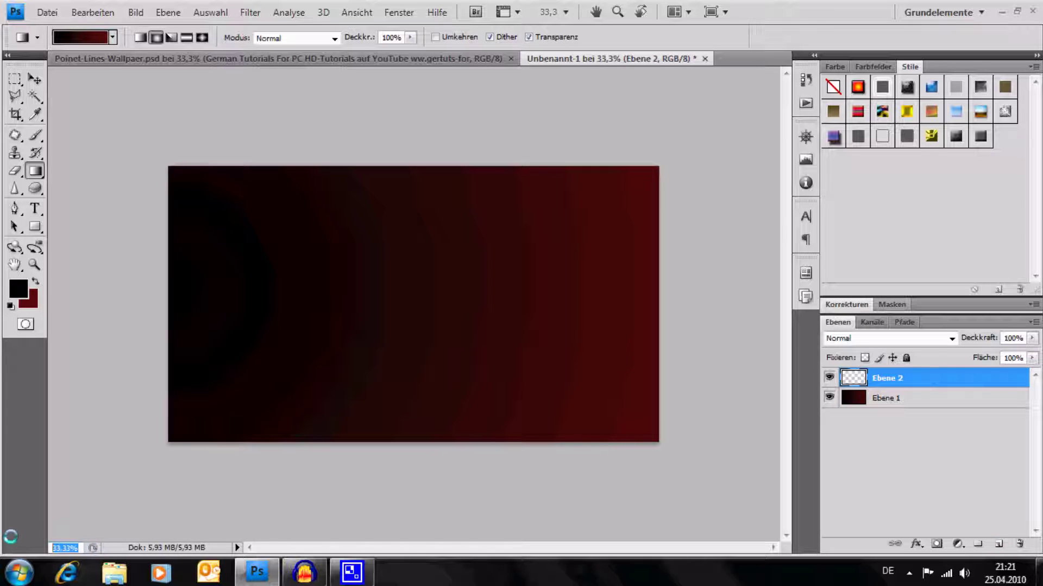
type("20")
key("Return")
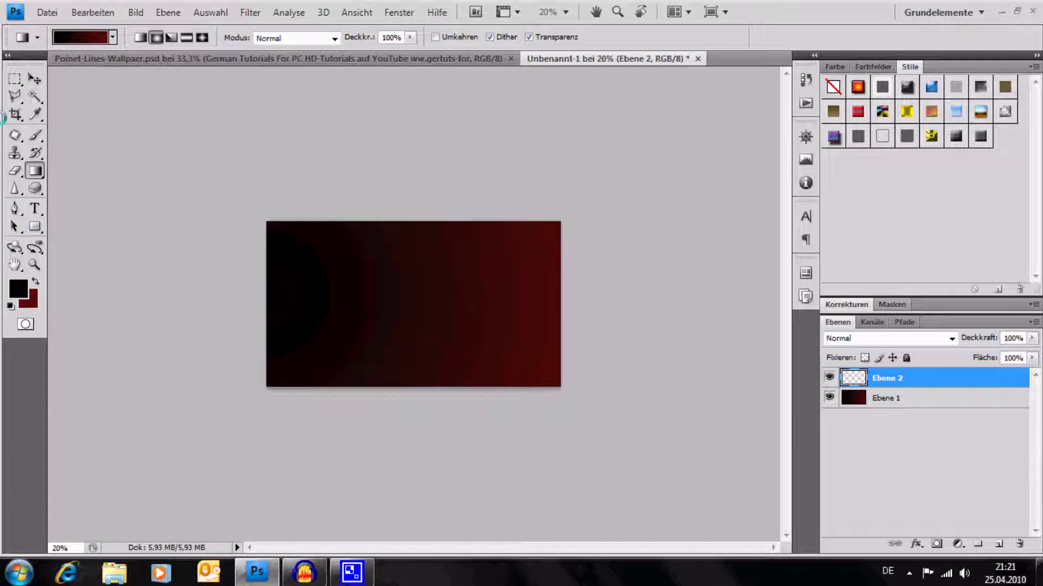
left_click(15, 207)
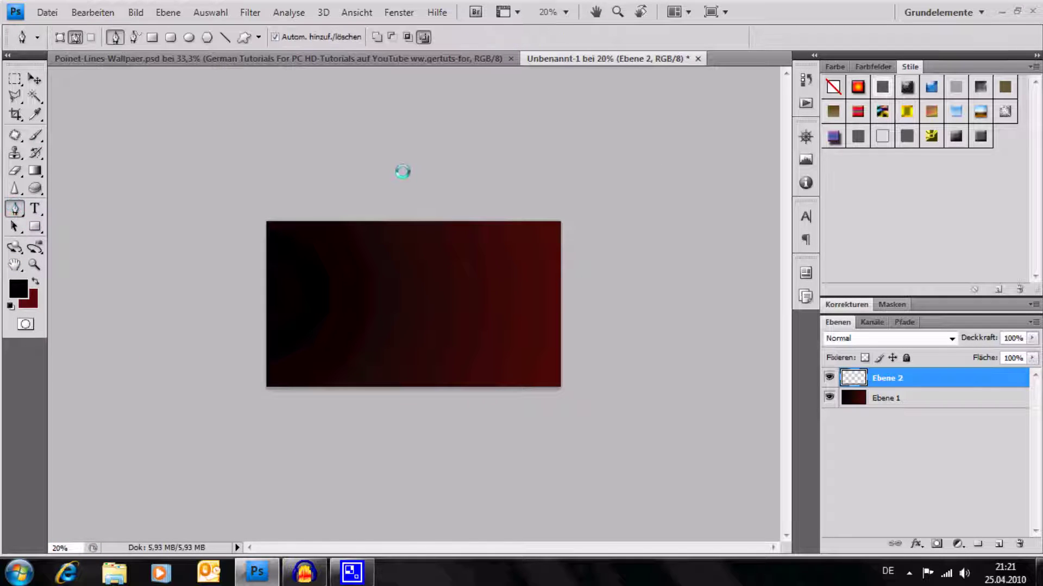
left_click(490, 202)
mouse_move(523, 432)
left_mouse_down()
mouse_move(510, 553)
mouse_move(485, 585)
left_mouse_up()
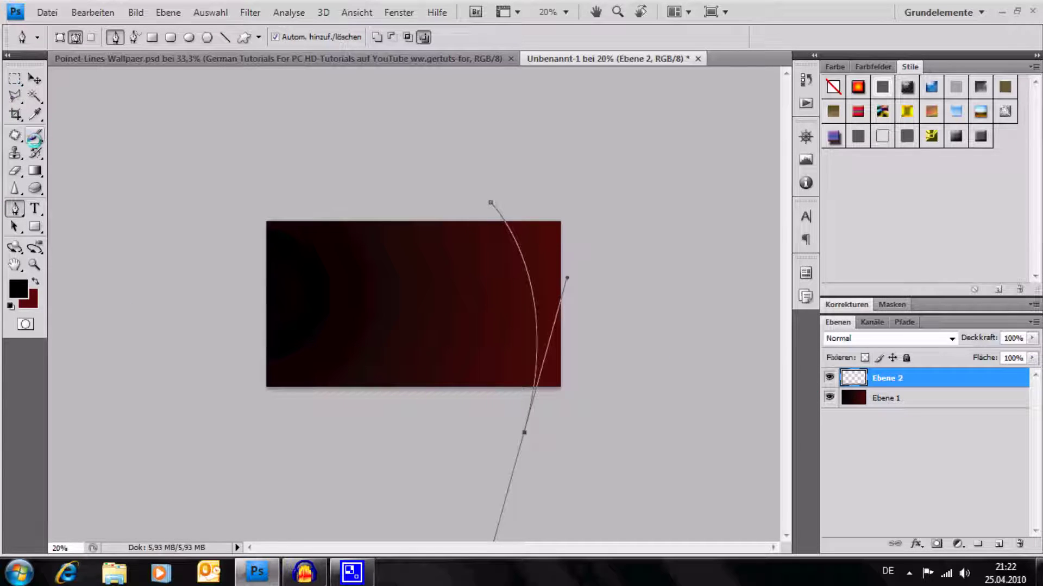
left_click(35, 135)
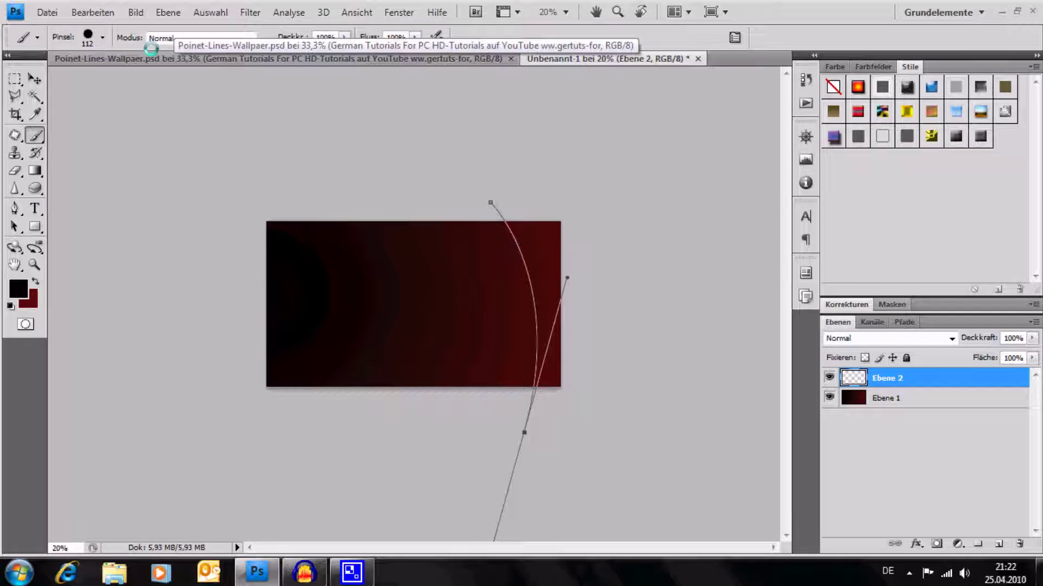
Step: Set the brush Hauptdurchmesser to 20 px and bring up the Pinsel panel
left_click(102, 38)
left_click_drag(104, 80, 50, 81)
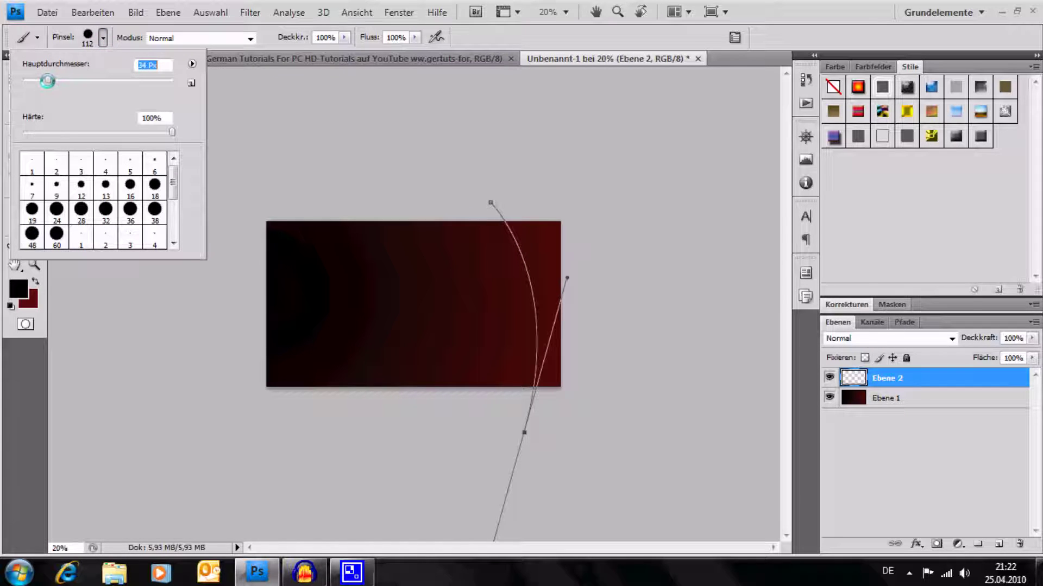
left_click_drag(45, 81, 45, 81)
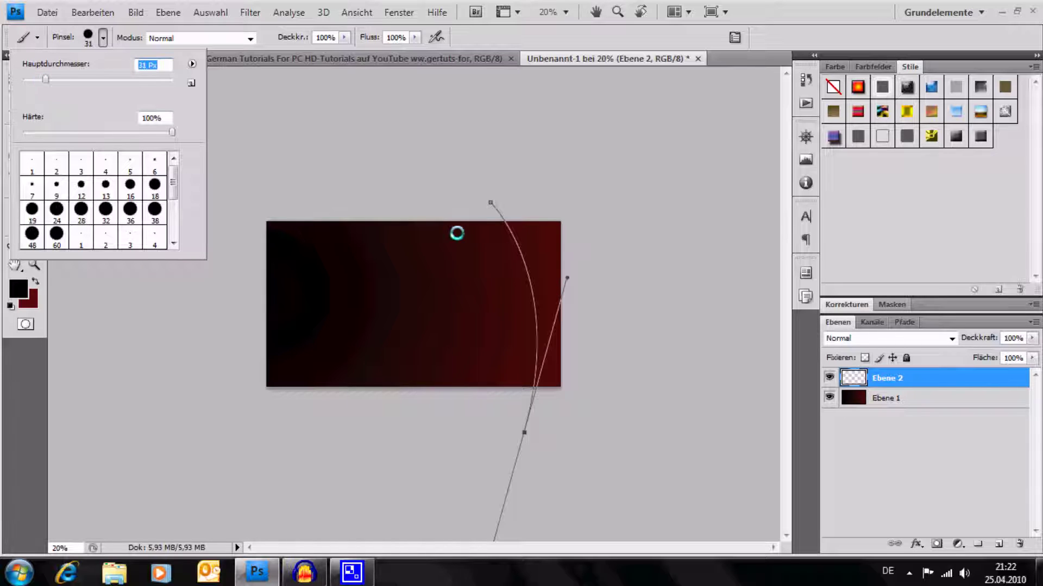
type("20")
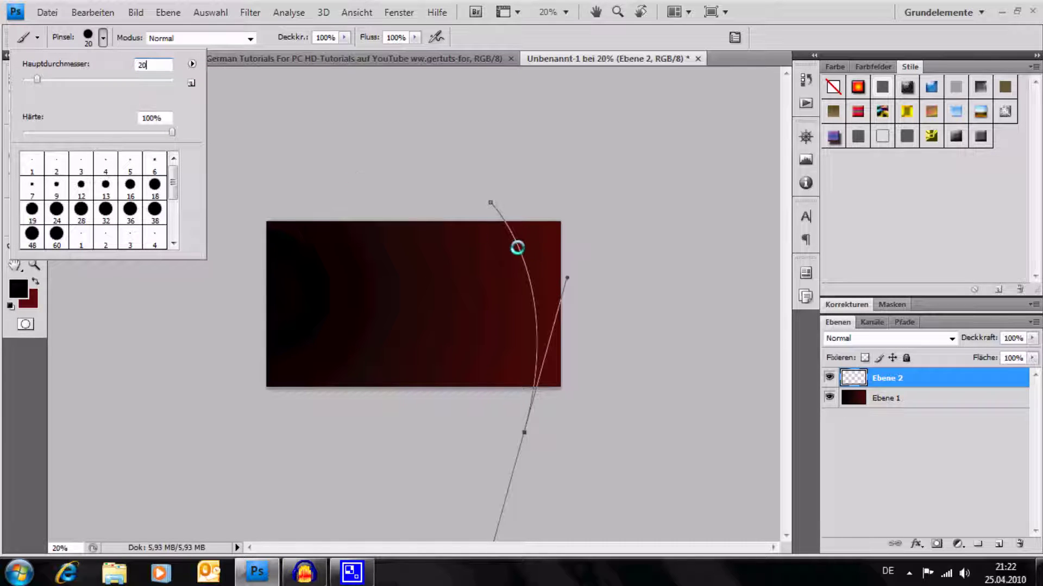
left_click(102, 37)
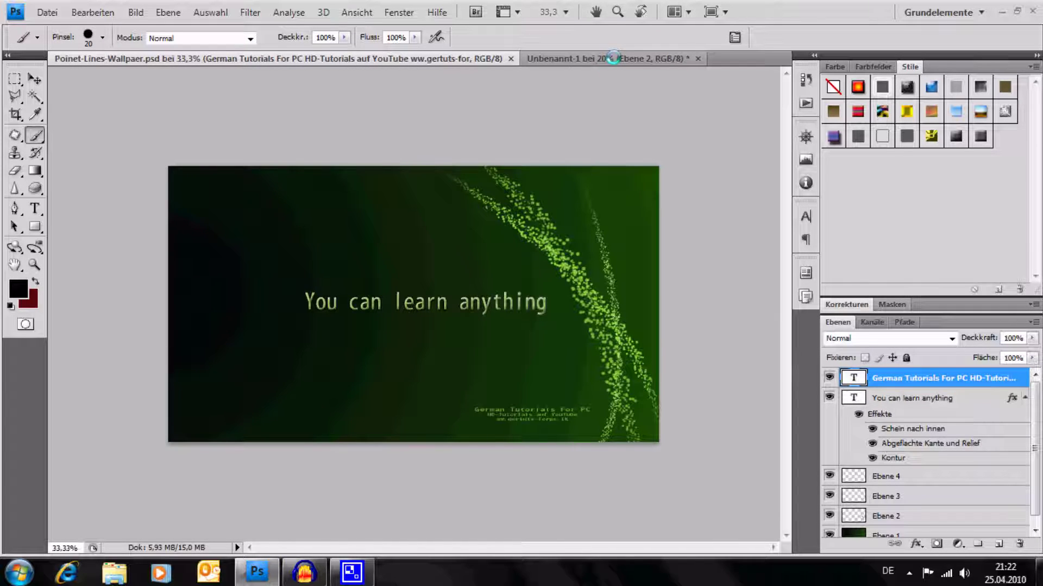
left_click(613, 58)
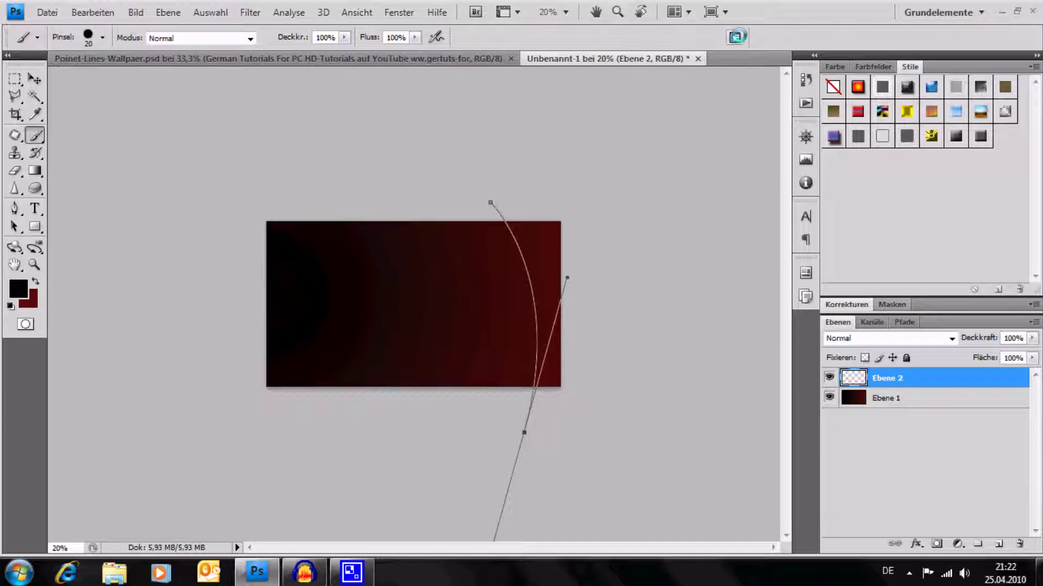
left_click(736, 36)
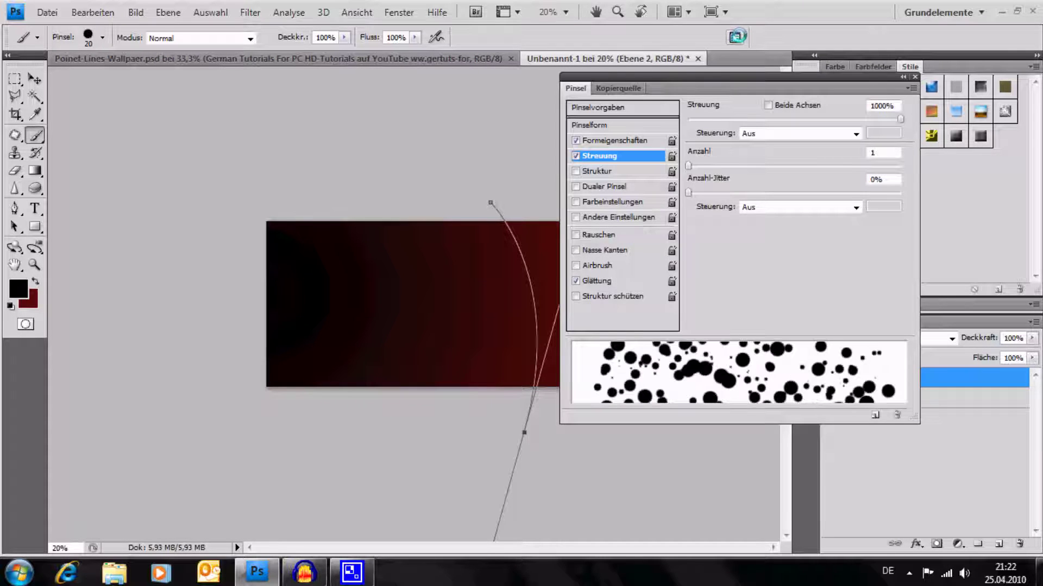
Step: Adjust the brush's shape dynamics: size, angle and roundness jitter
left_click(576, 155)
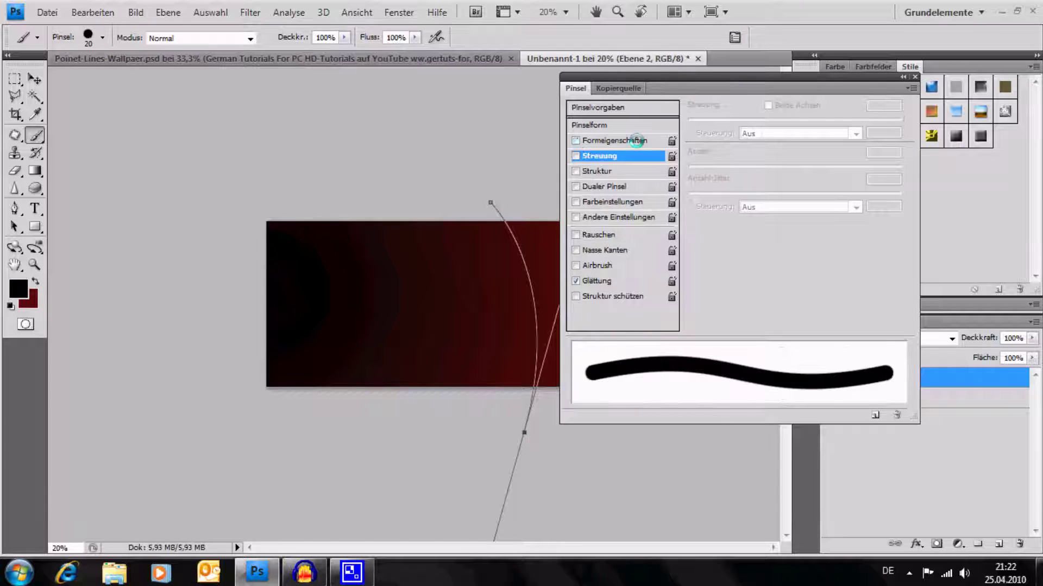
left_click(613, 140)
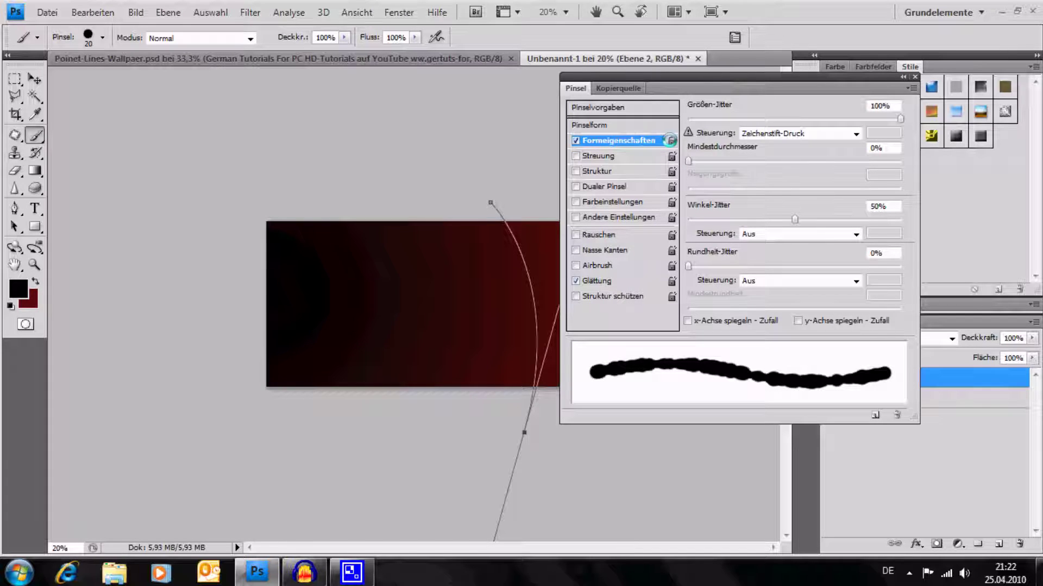
left_click_drag(792, 219, 645, 222)
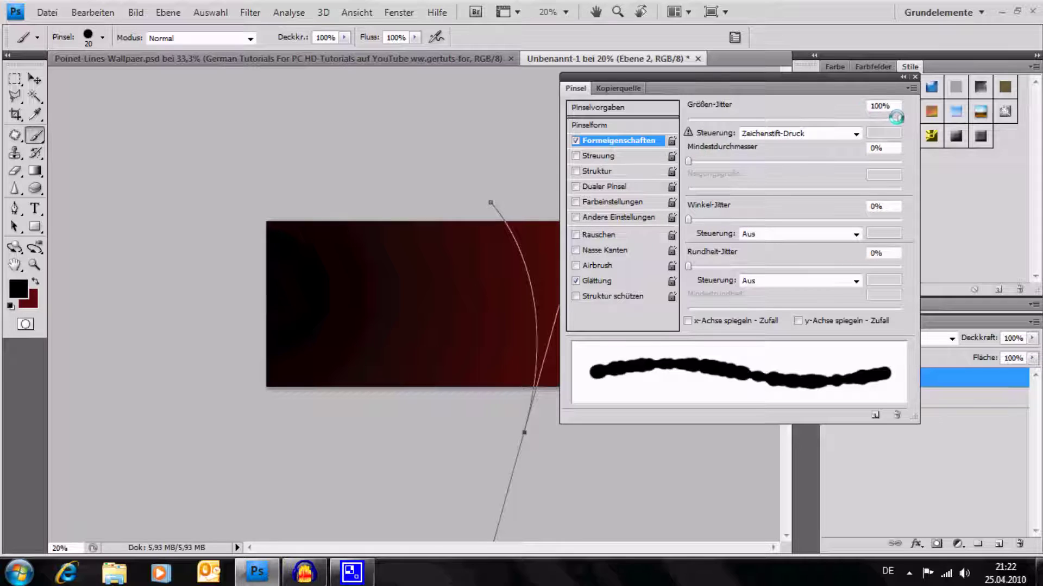
left_click_drag(896, 117, 668, 122)
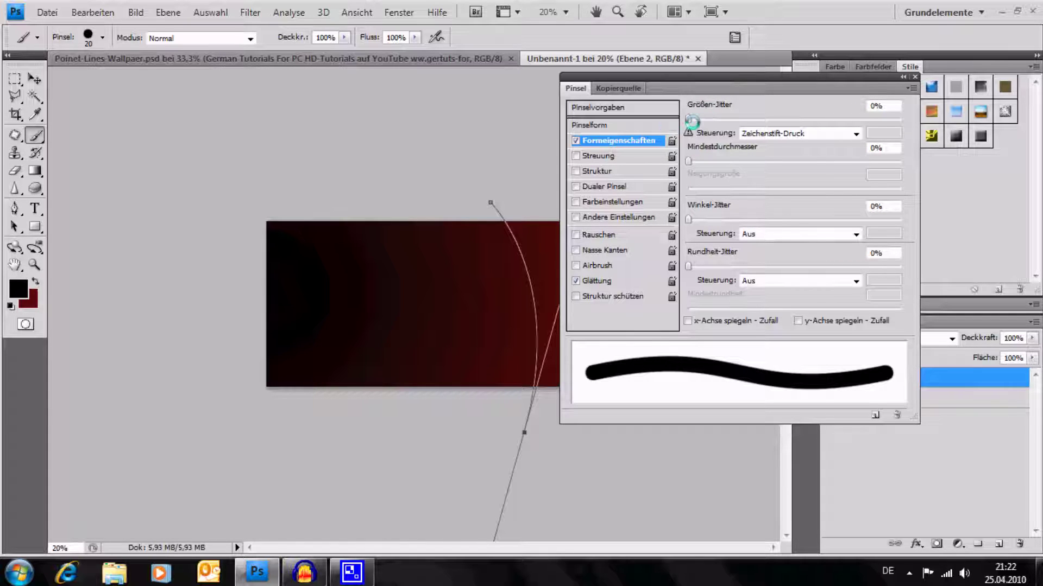
left_click_drag(693, 121, 980, 114)
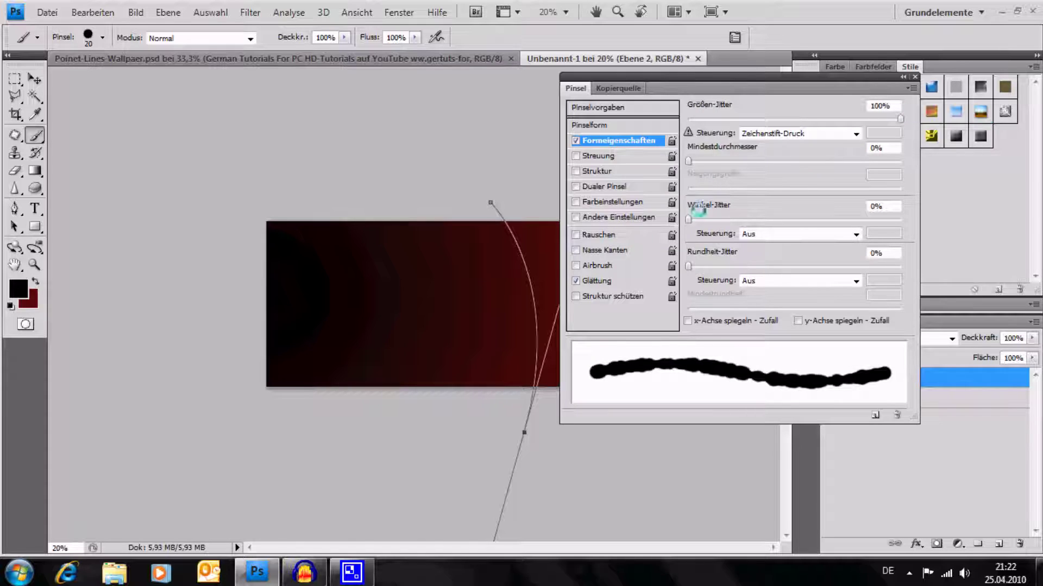
left_click_drag(689, 219, 819, 219)
mouse_move(688, 266)
left_mouse_down()
mouse_move(888, 267)
mouse_move(785, 267)
left_mouse_up()
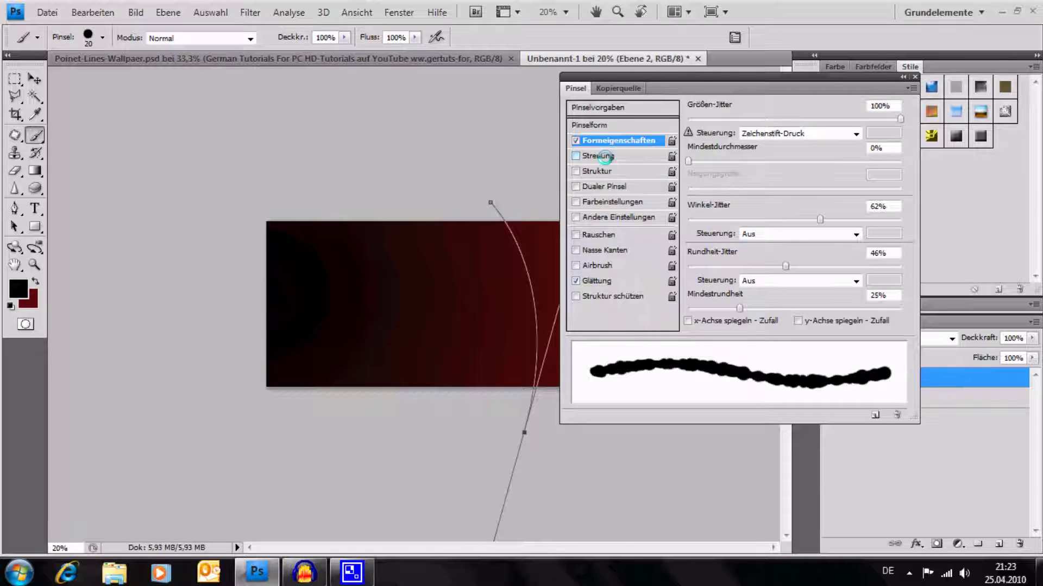
Step: Enable Streuung at 513% with 66% Anzahl-Jitter controlled by Zeichenstift-Druck
left_click(597, 156)
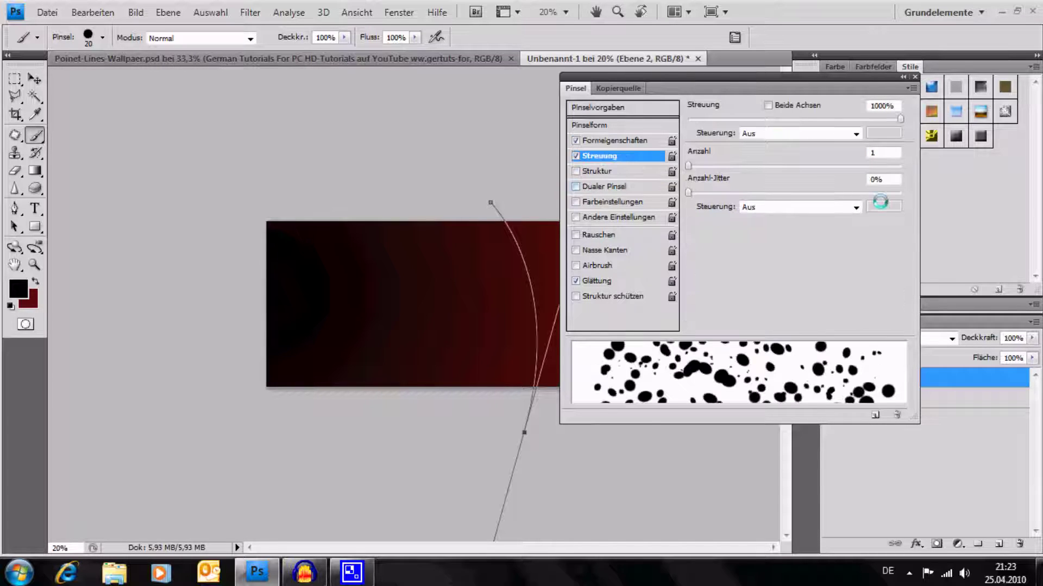
mouse_move(900, 118)
left_mouse_down()
mouse_move(785, 120)
mouse_move(797, 119)
left_mouse_up()
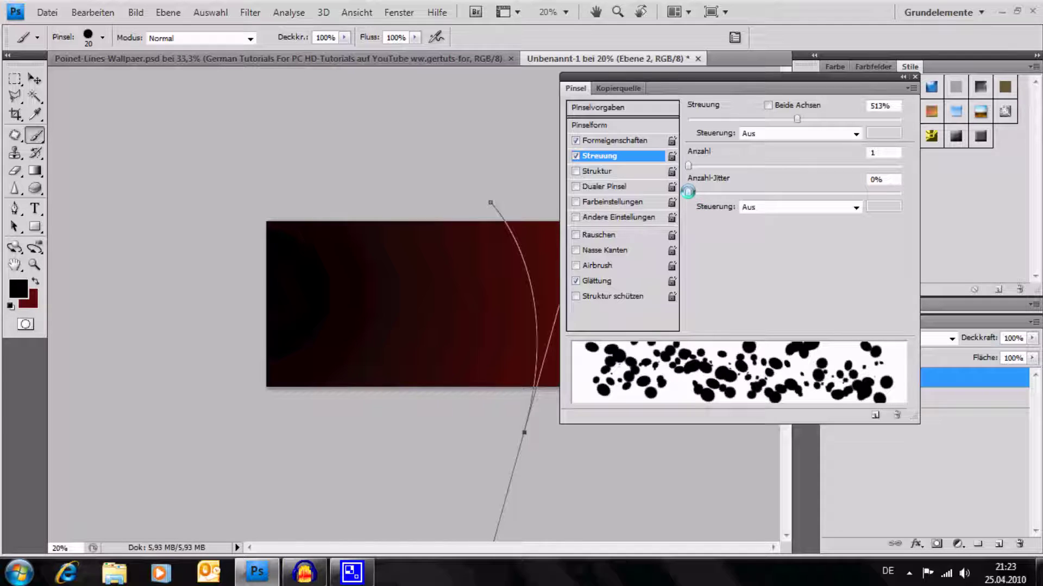
left_click_drag(693, 193, 912, 194)
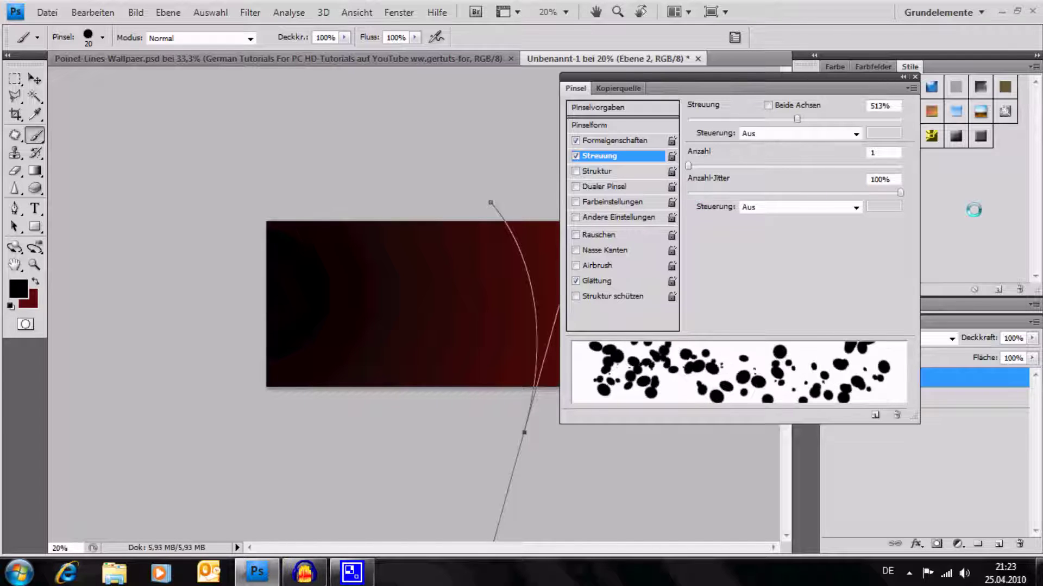
left_click_drag(899, 193, 713, 193)
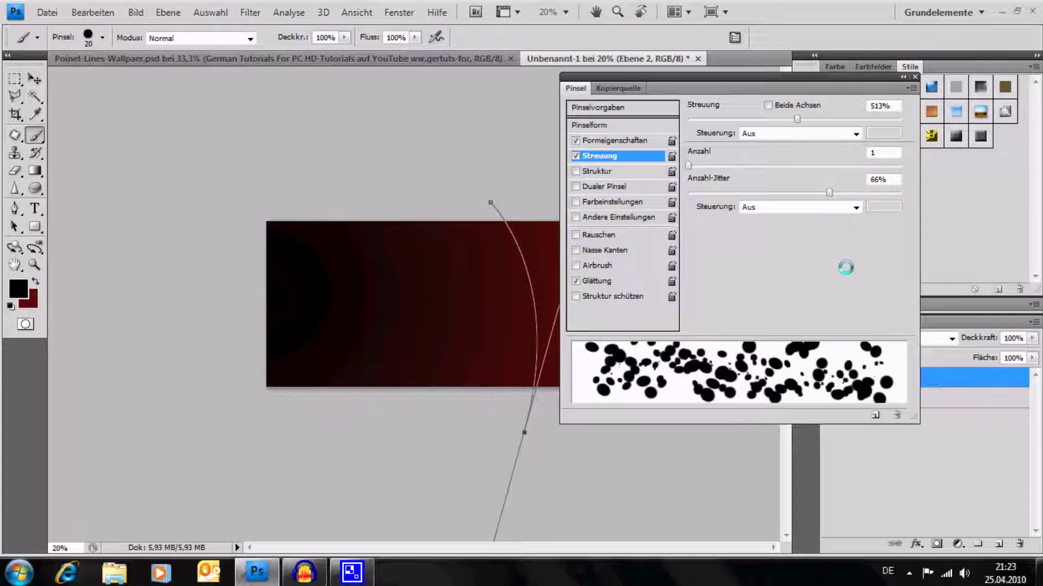
left_click(851, 206)
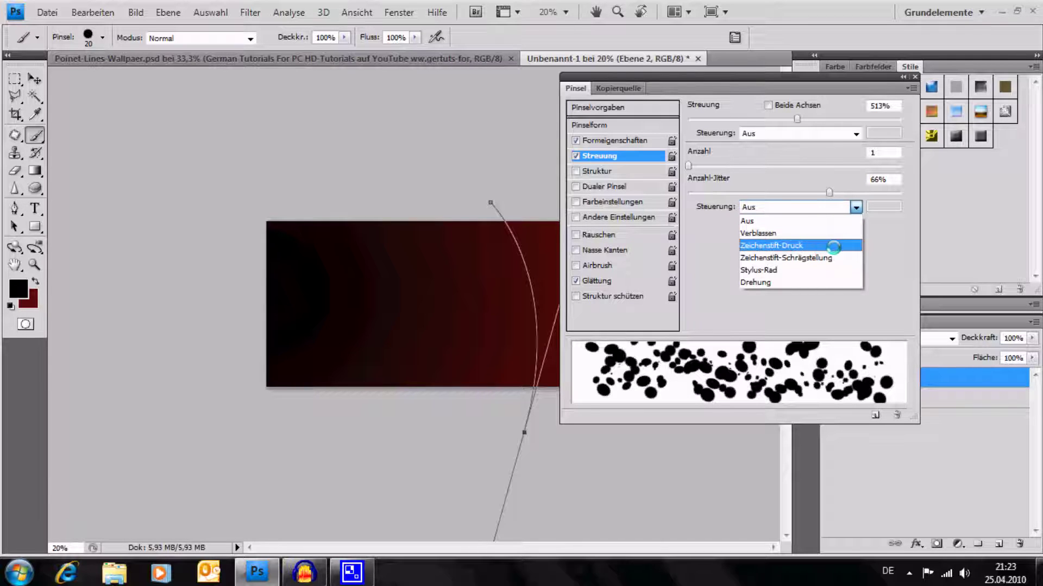
left_click(828, 246)
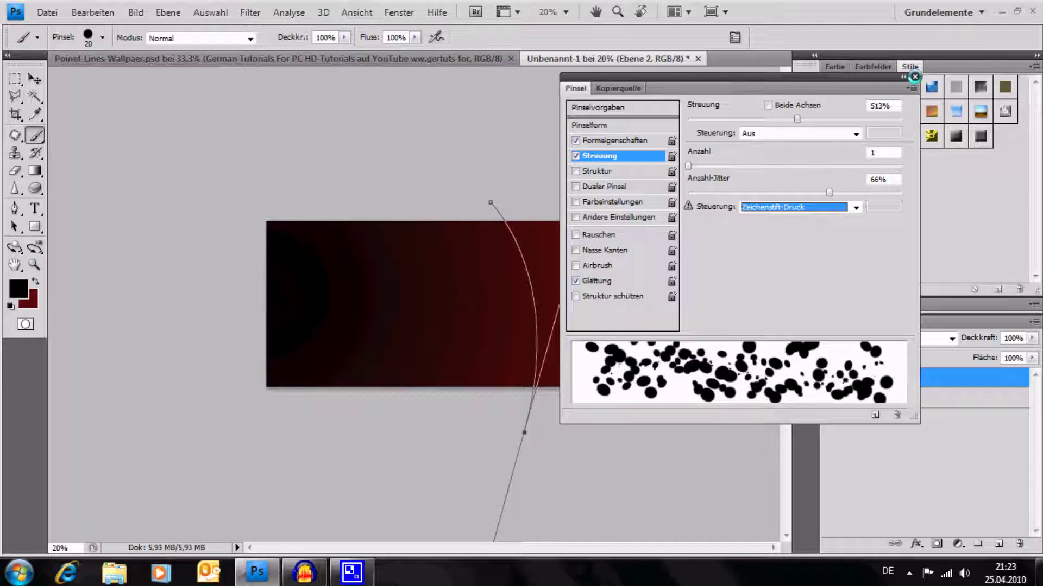
left_click(915, 76)
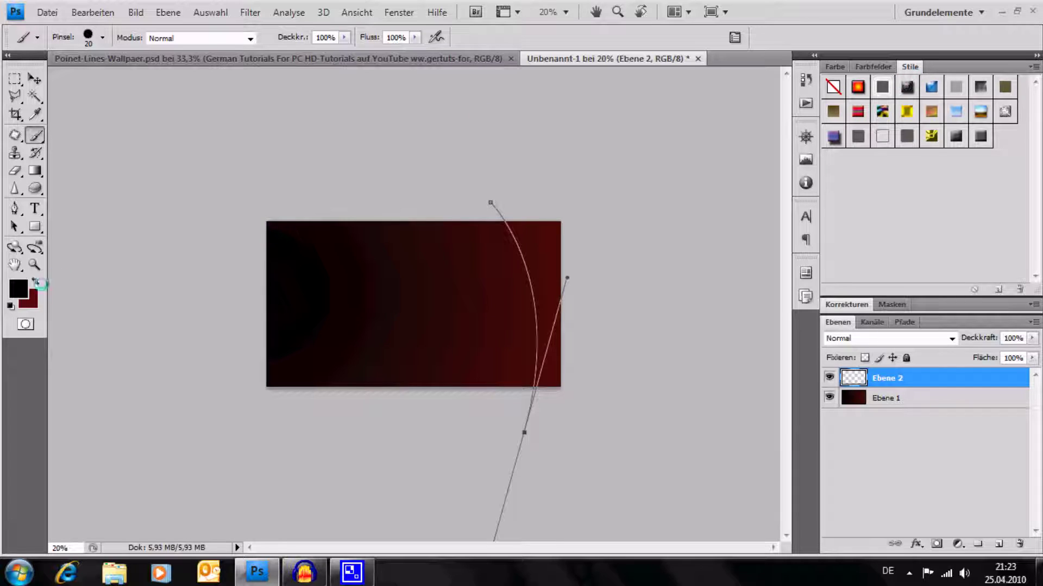
Step: Set the foreground colour to dark red c20000
left_click(18, 288)
left_click(519, 297)
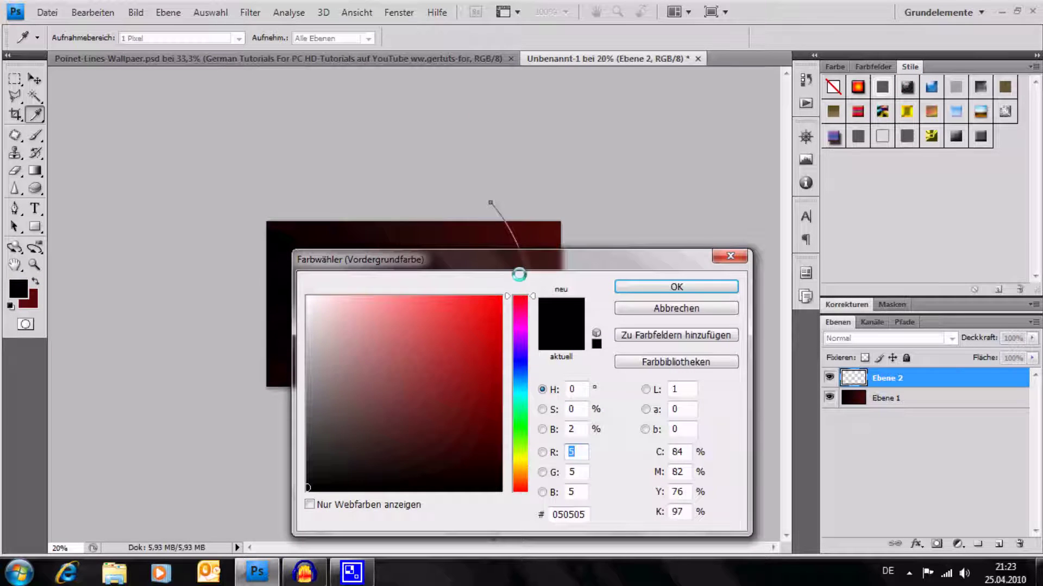
left_click(457, 294)
left_click_drag(457, 294, 500, 343)
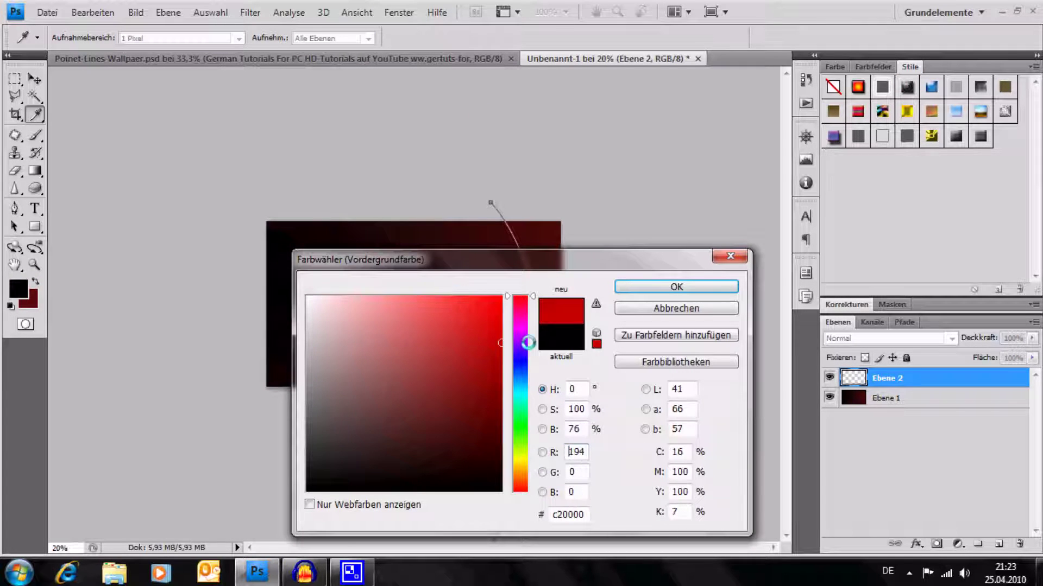
left_click(692, 281)
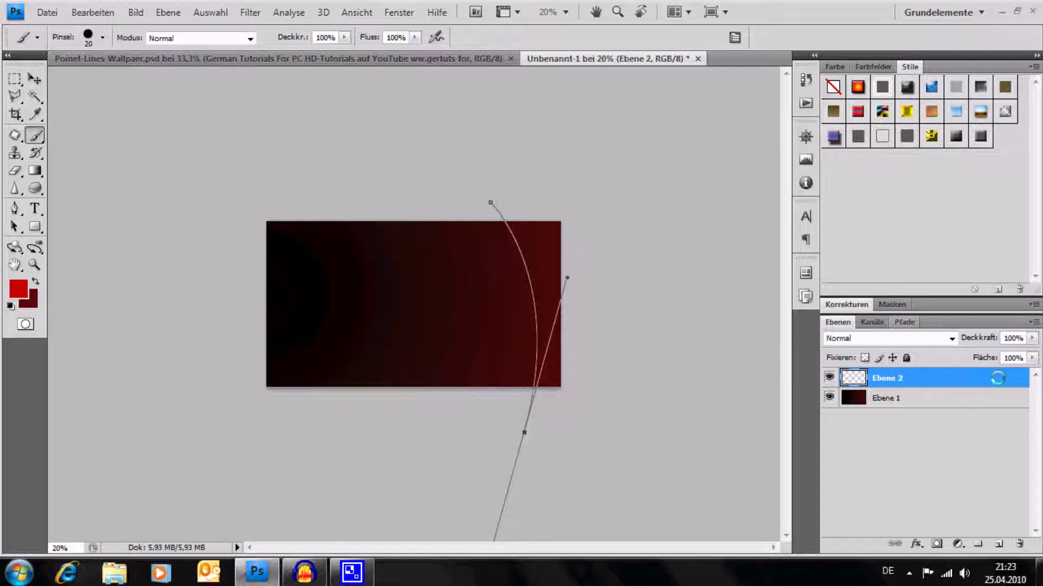
Step: Stroke the Arbeitspfad with the Pinsel and Druck simulieren, then delete the path
left_click(912, 321)
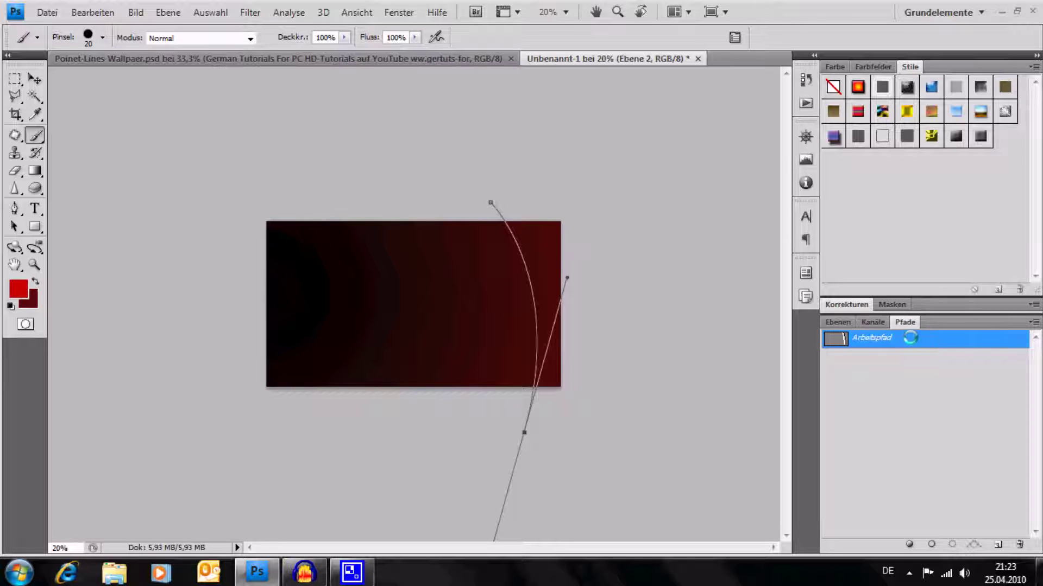
right_click(902, 339)
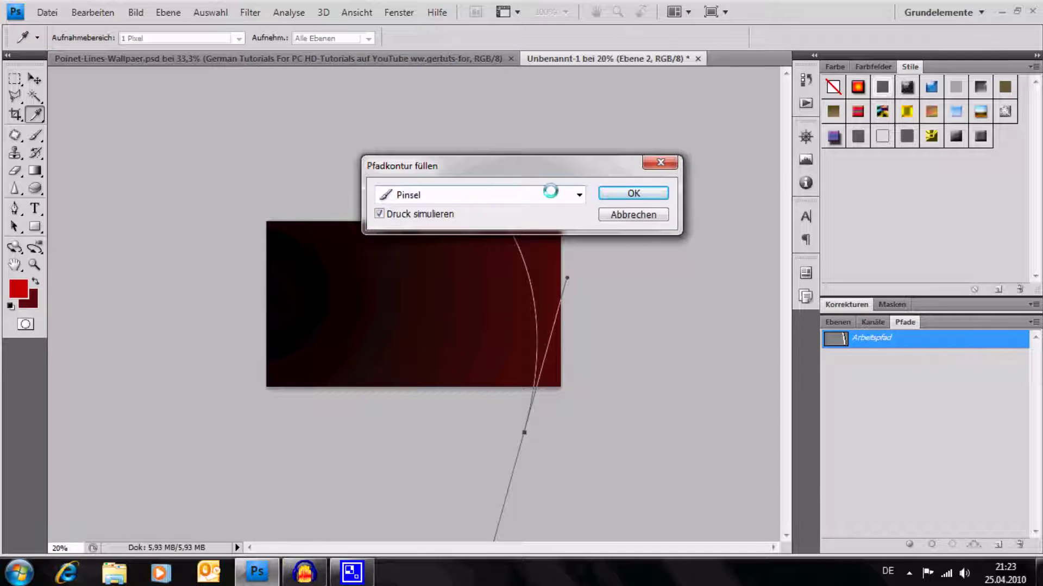
left_click(520, 191)
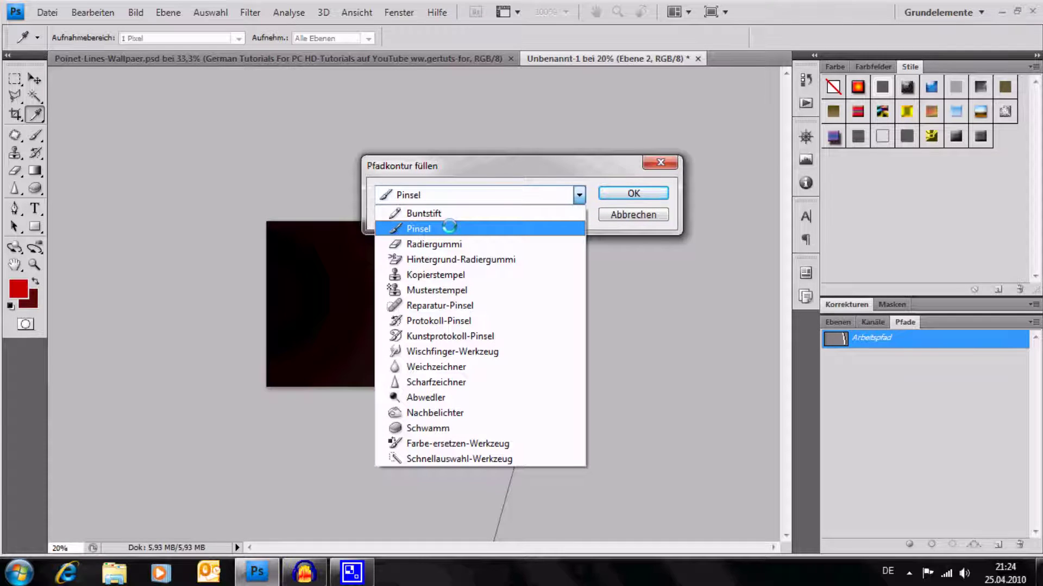
left_click(449, 228)
left_click(403, 214)
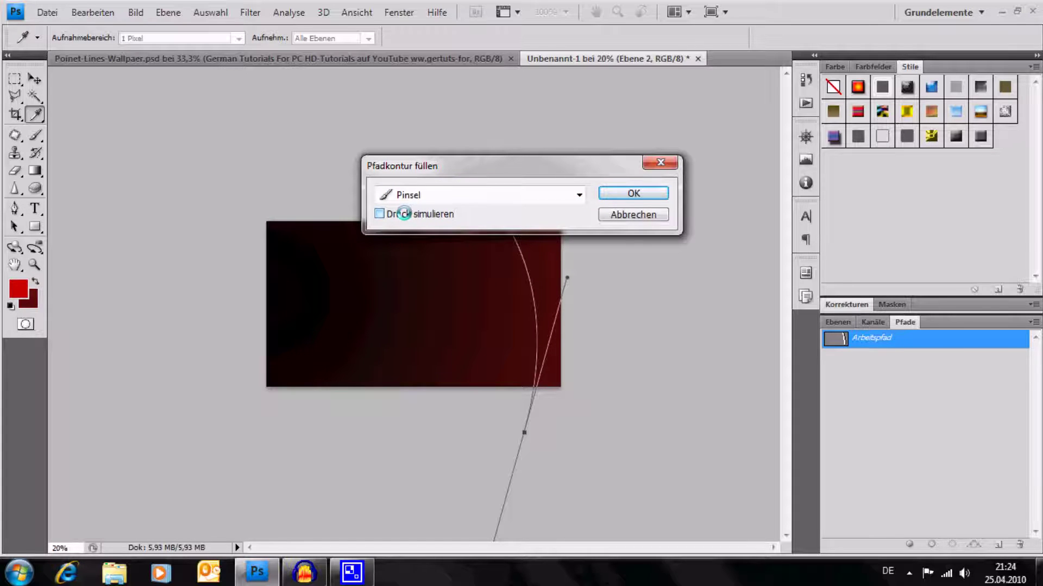
left_click(627, 194)
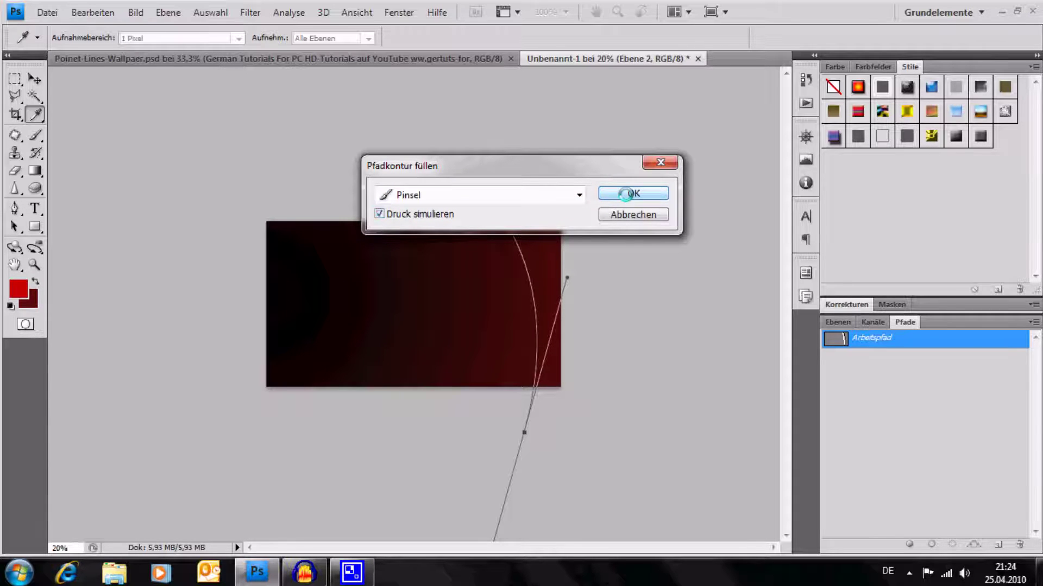
left_click(626, 193)
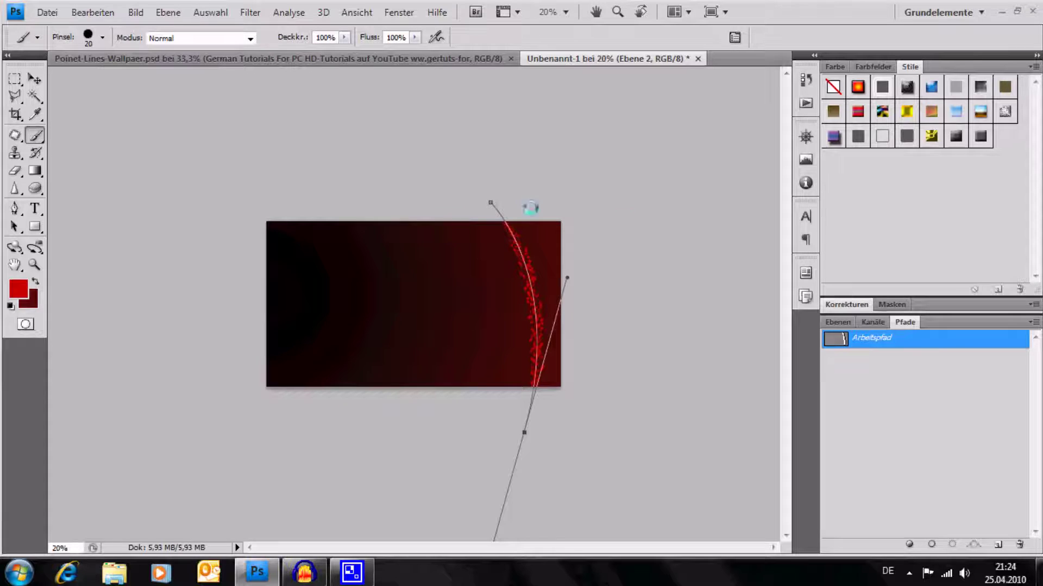
left_click_drag(978, 342, 1019, 543)
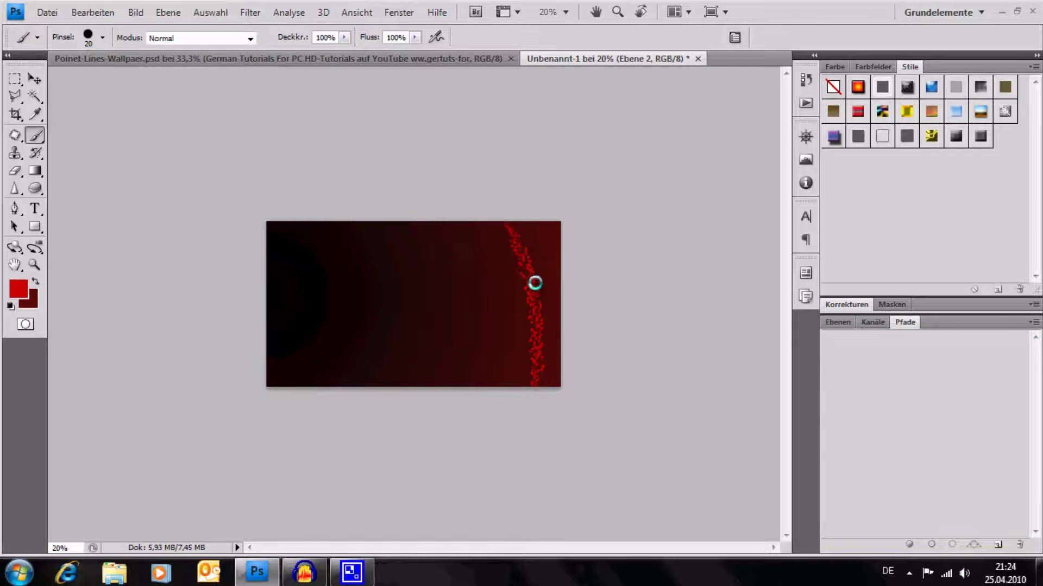
Step: Pen a second curve across the canvas's top right, then add the empty layer Ebene 3
left_click(838, 323)
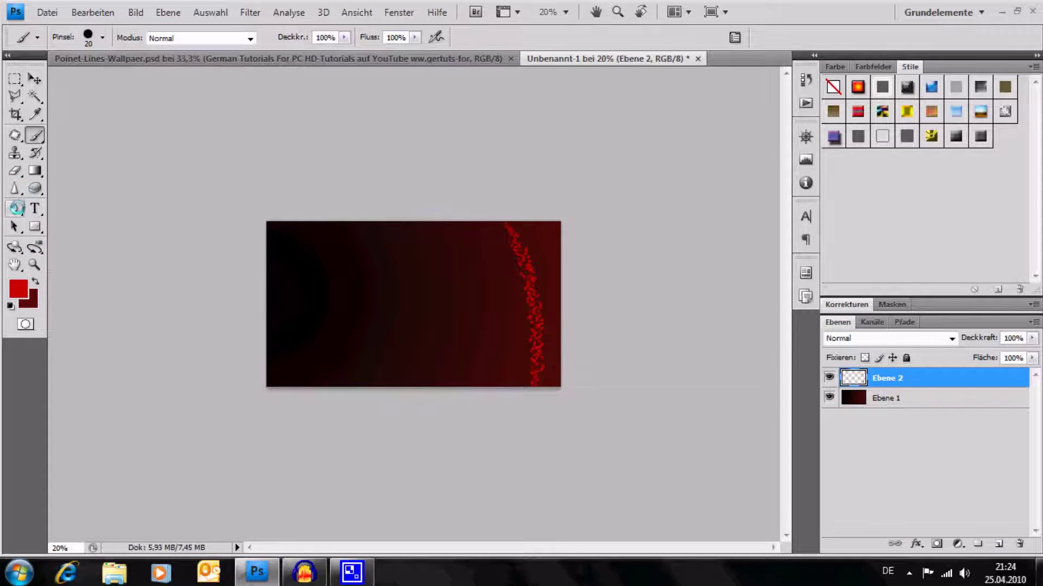
left_click(17, 208)
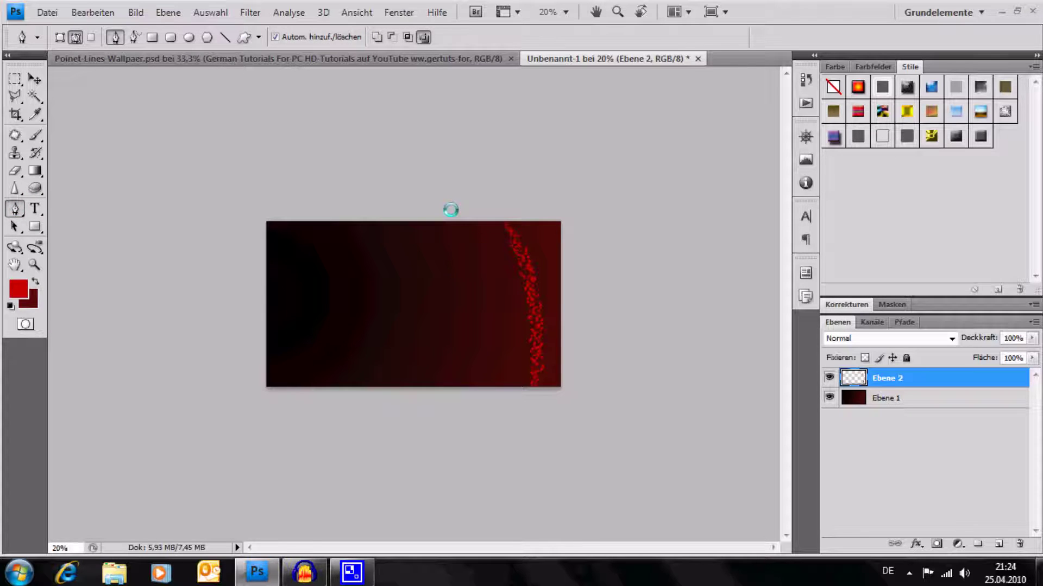
mouse_move(560, 430)
left_mouse_down()
mouse_move(492, 549)
mouse_move(544, 569)
left_mouse_up()
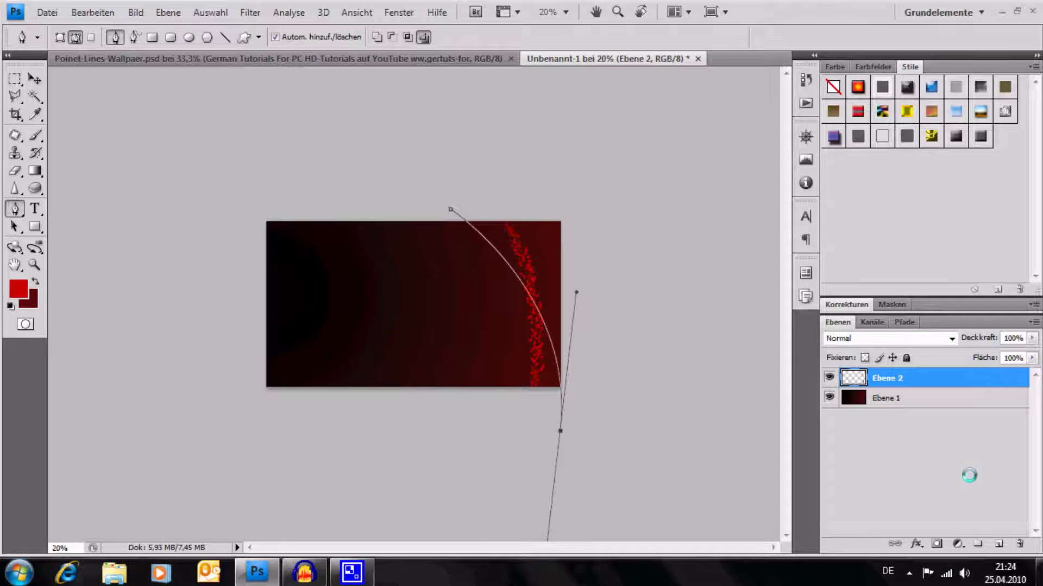
left_click(999, 544)
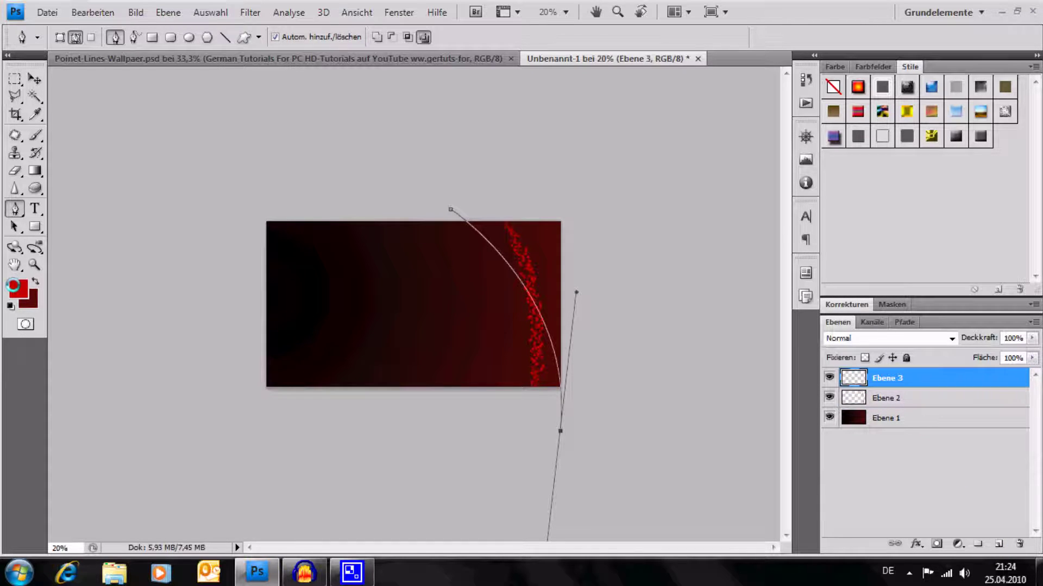
Step: Set the foreground colour to f32323 and shrink the brush to 15 px
left_click(15, 287)
left_click(473, 305)
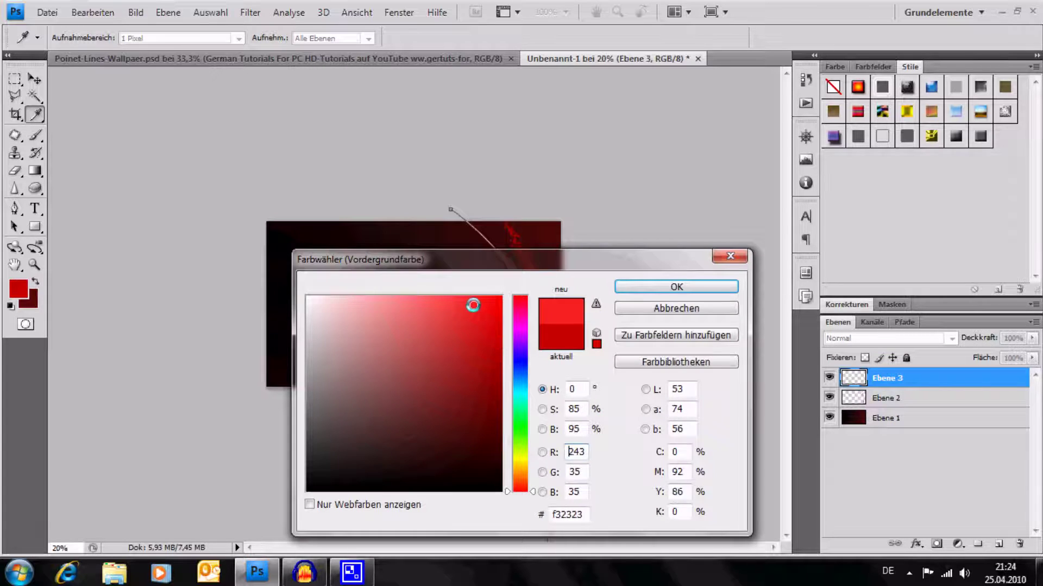
left_click(646, 288)
left_click(905, 322)
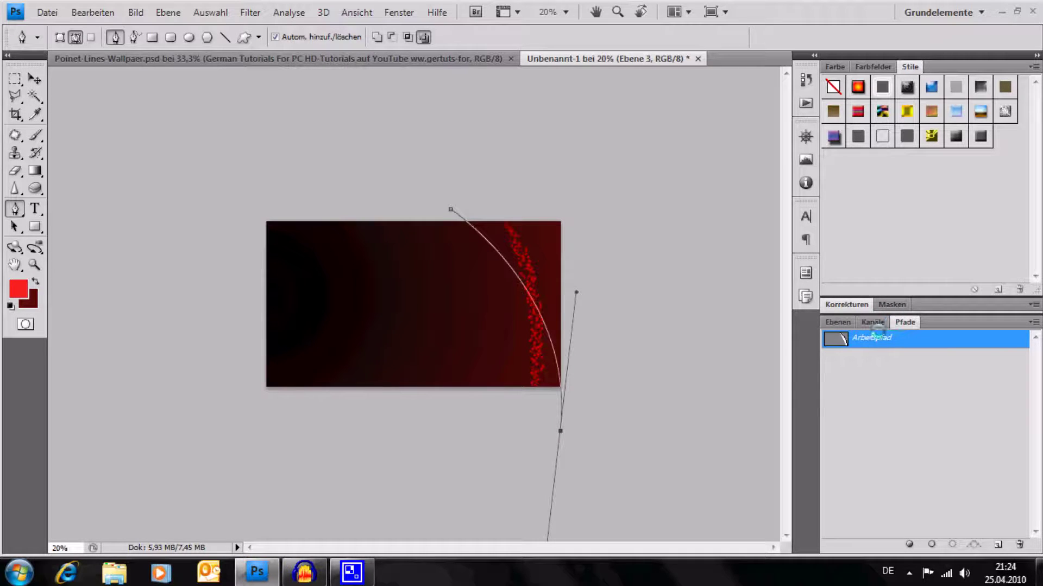
left_click(34, 135)
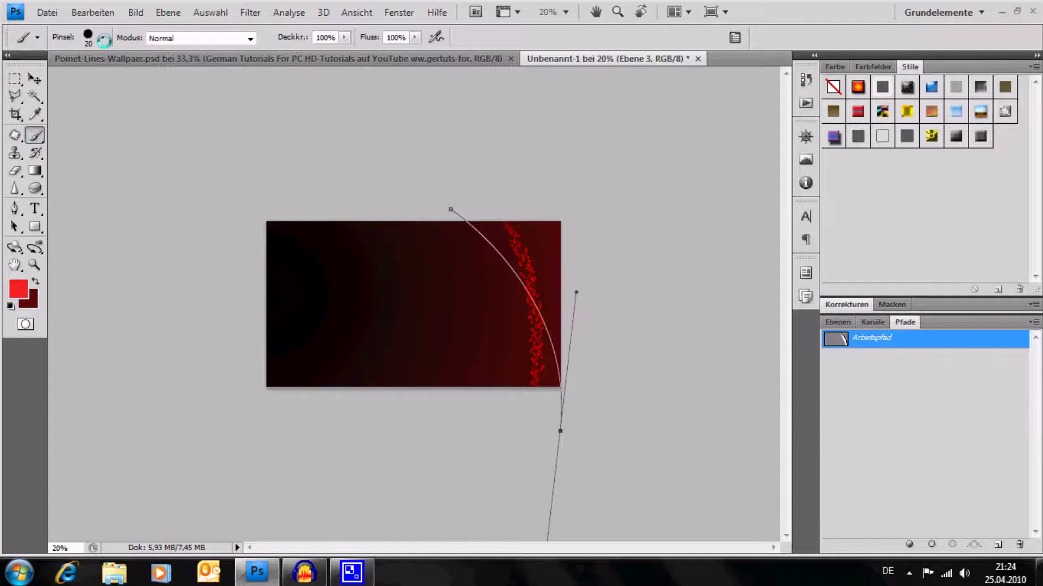
left_click(102, 38)
key("Down")
key("Return")
Step: Stroke the work path onto Ebene 3 with the brush, then delete the path
right_click(940, 341)
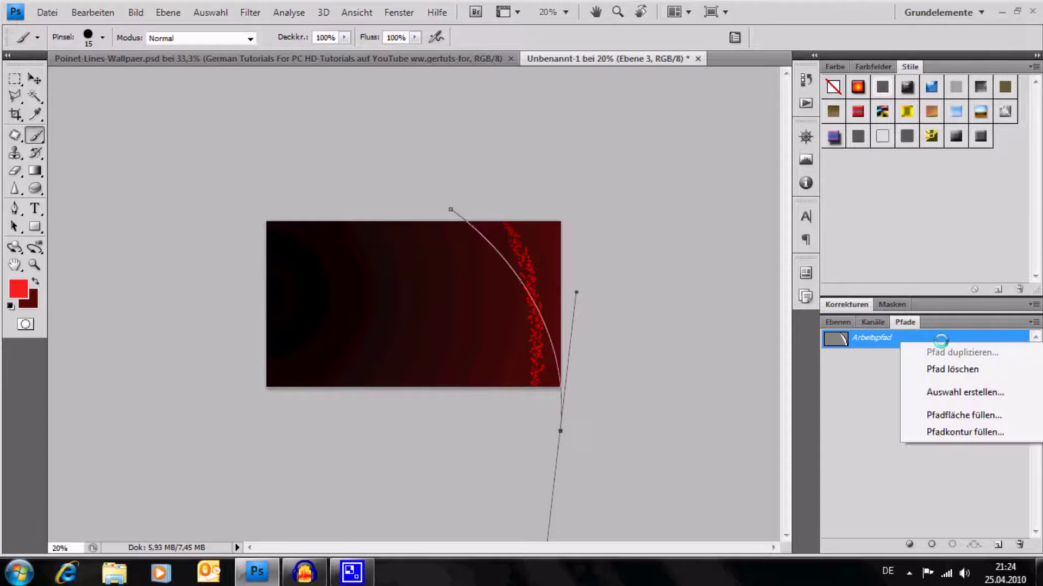
left_click(1014, 432)
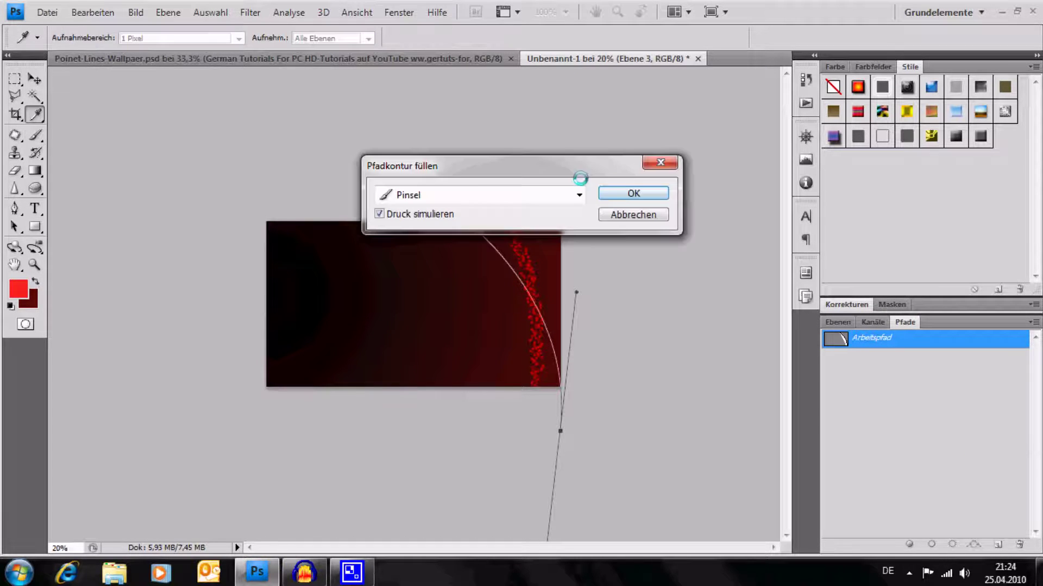
left_click(639, 194)
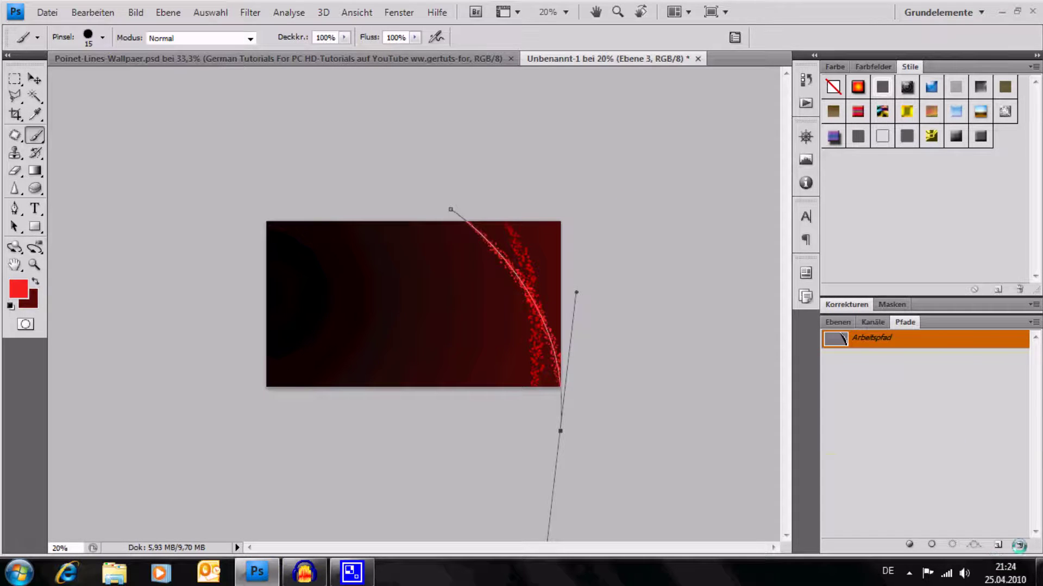
left_click_drag(945, 339, 1019, 544)
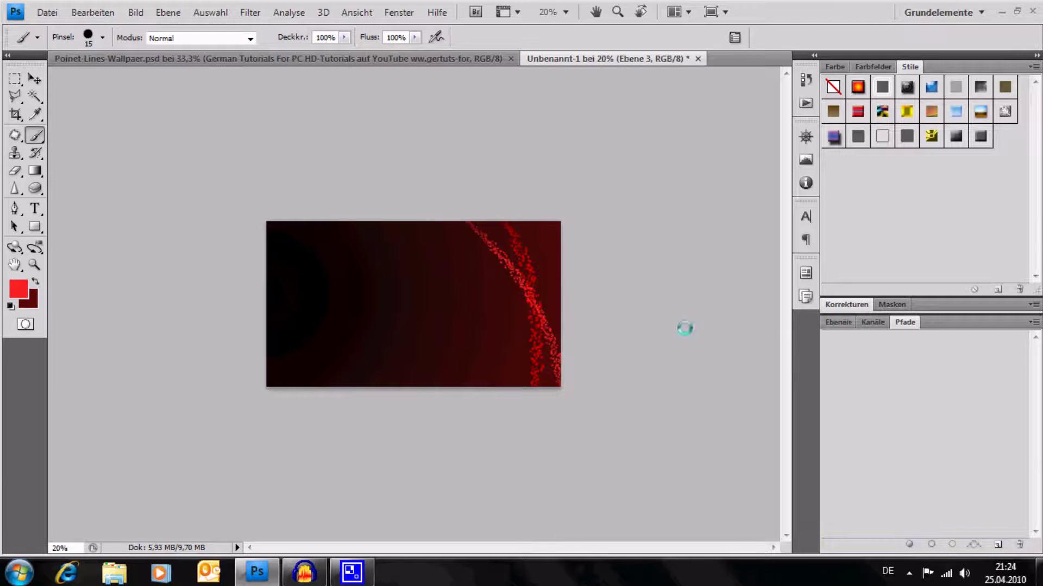
left_click(838, 322)
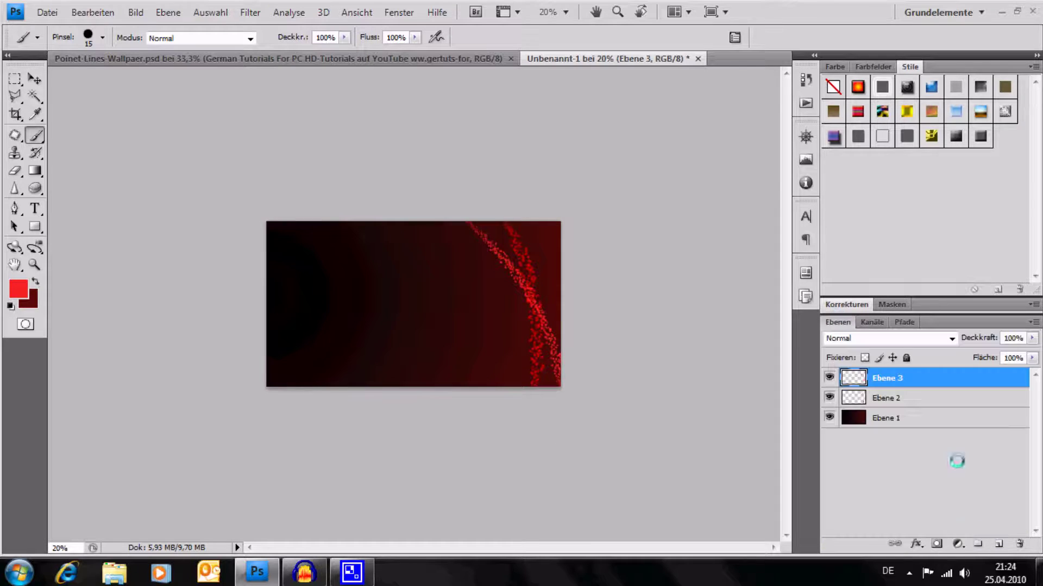
Step: Add layer Ebene 4 and pen a third curve from the top right down past the bottom
left_click(1000, 544)
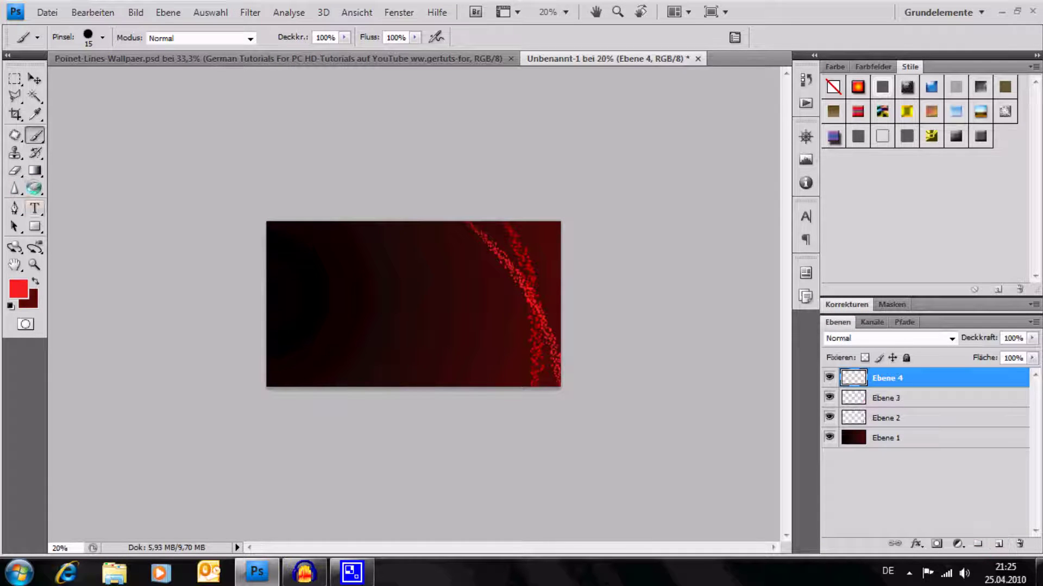
left_click(15, 208)
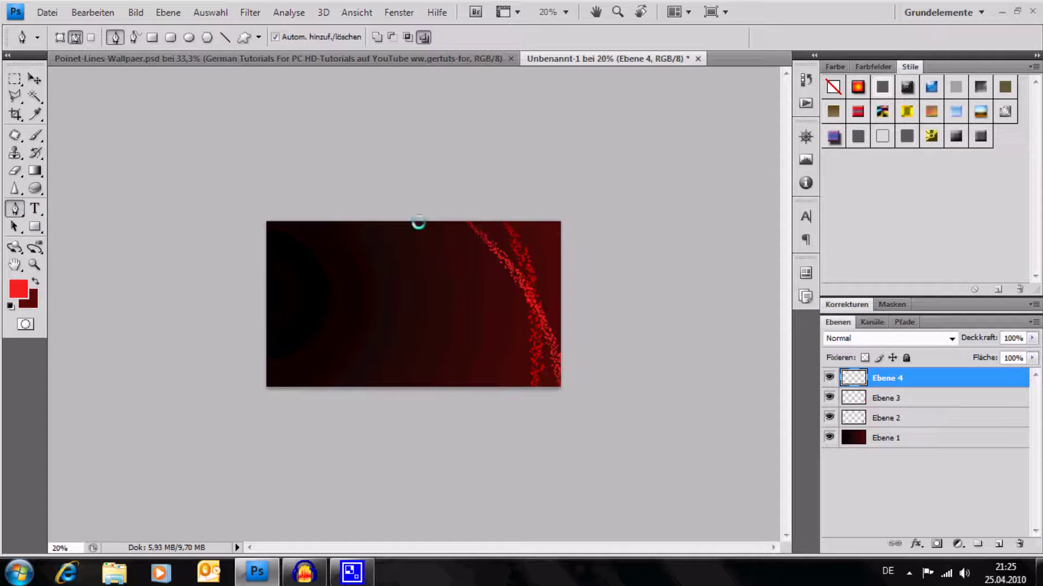
left_click(546, 210)
mouse_move(499, 412)
left_mouse_down()
mouse_move(486, 468)
mouse_move(458, 516)
mouse_move(441, 522)
left_mouse_up()
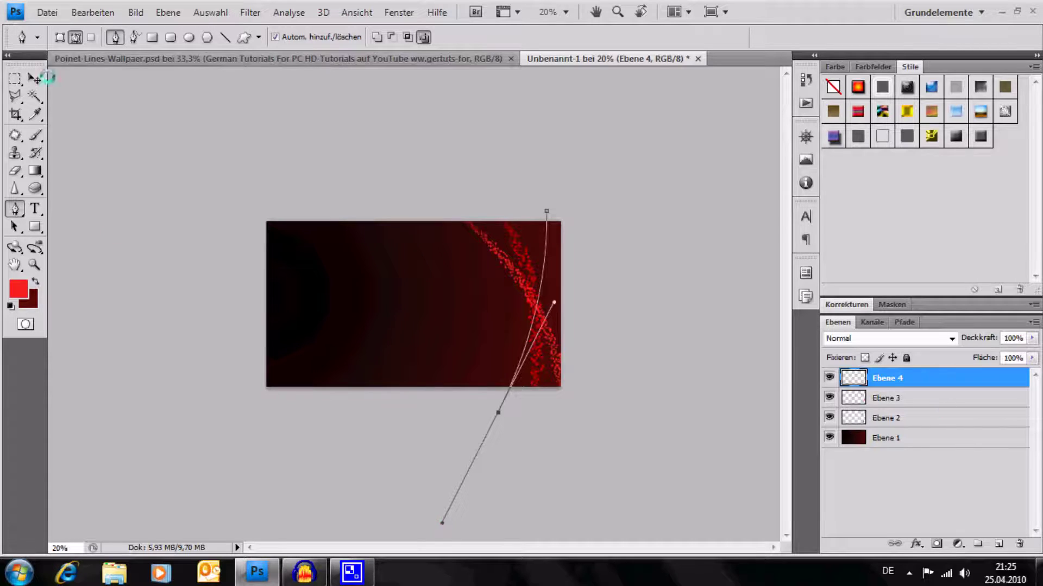
Step: Set the brush diameter to 10 px and the foreground colour to ff5252
left_click(35, 135)
left_click(103, 37)
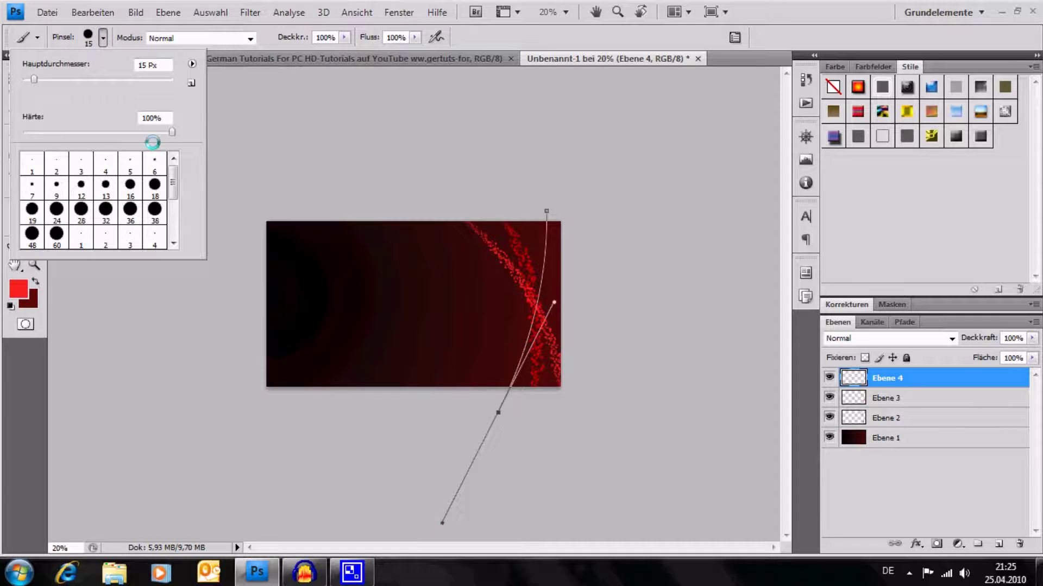
double_click(147, 65)
type("10")
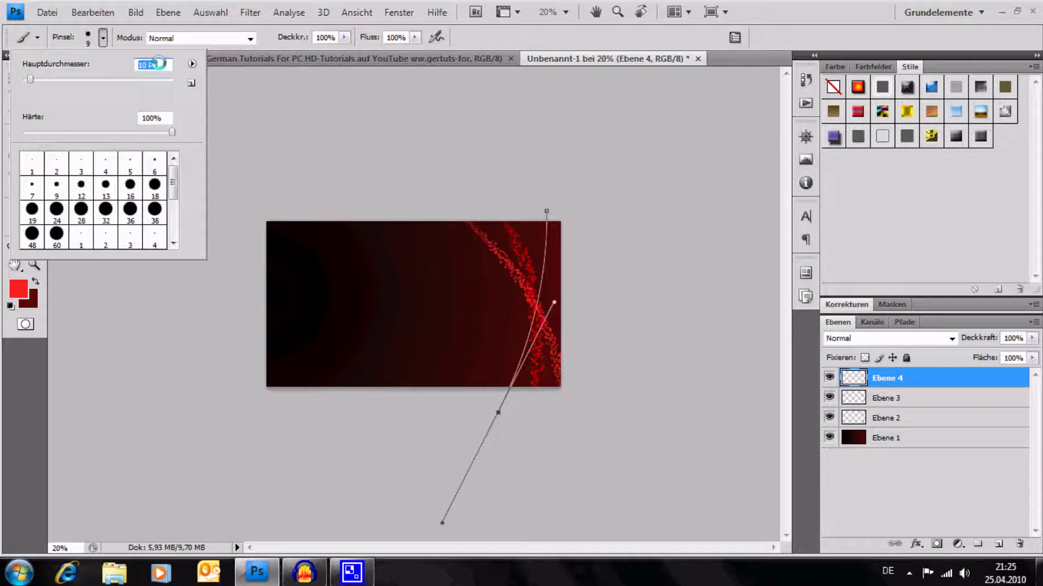
key("Return")
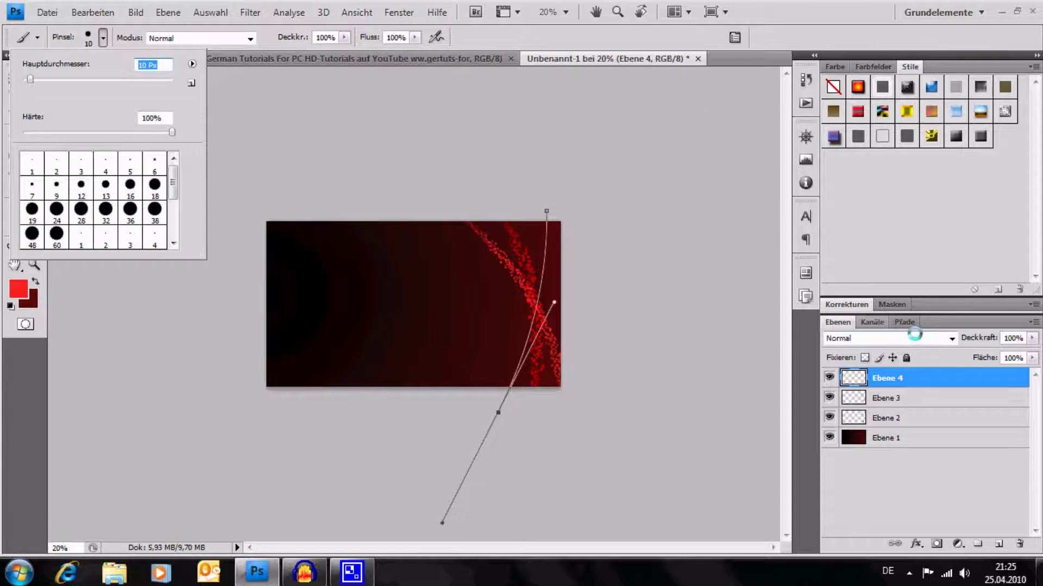
left_click(20, 293)
left_click_drag(478, 302, 439, 291)
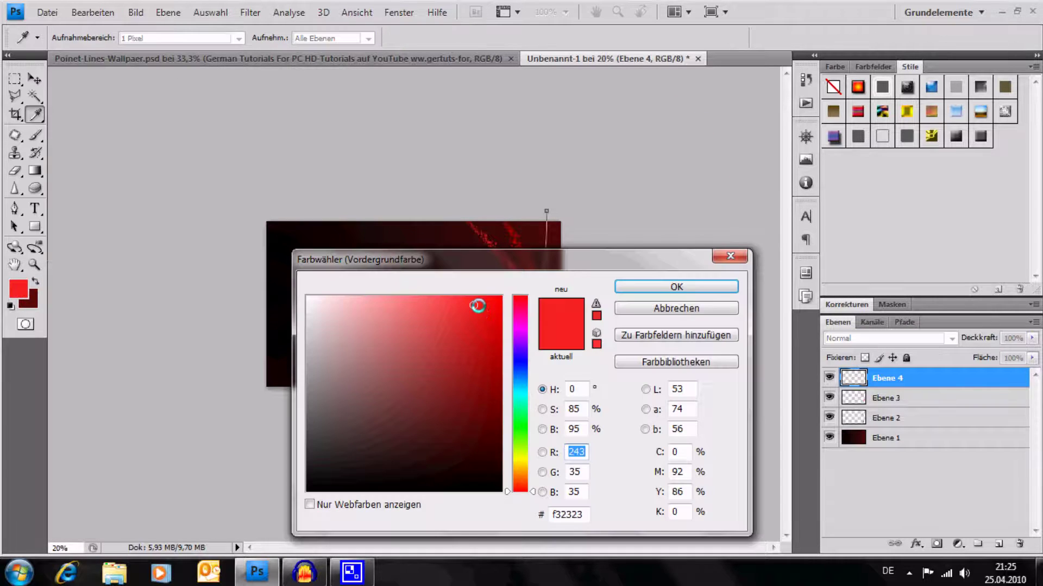
left_click(676, 286)
Step: Stroke the work path with the lighter red brush and delete the path
left_click(904, 322)
right_click(914, 341)
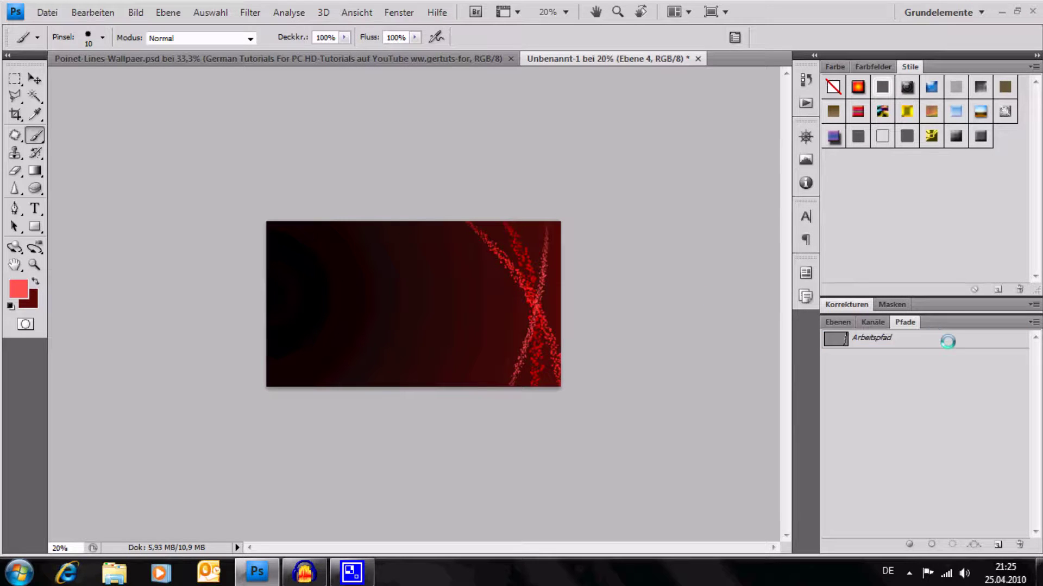
left_click(948, 341)
left_click_drag(948, 341, 1019, 545)
left_click(838, 322)
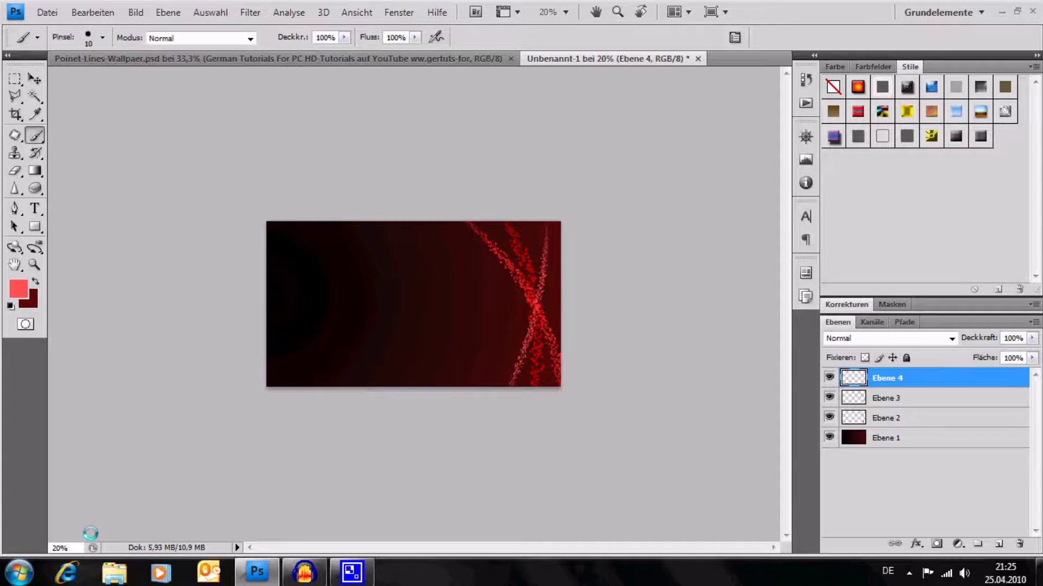
Step: Type the title 'German Tutorials for PC' in light blue at the canvas centre
key("ctrl+0")
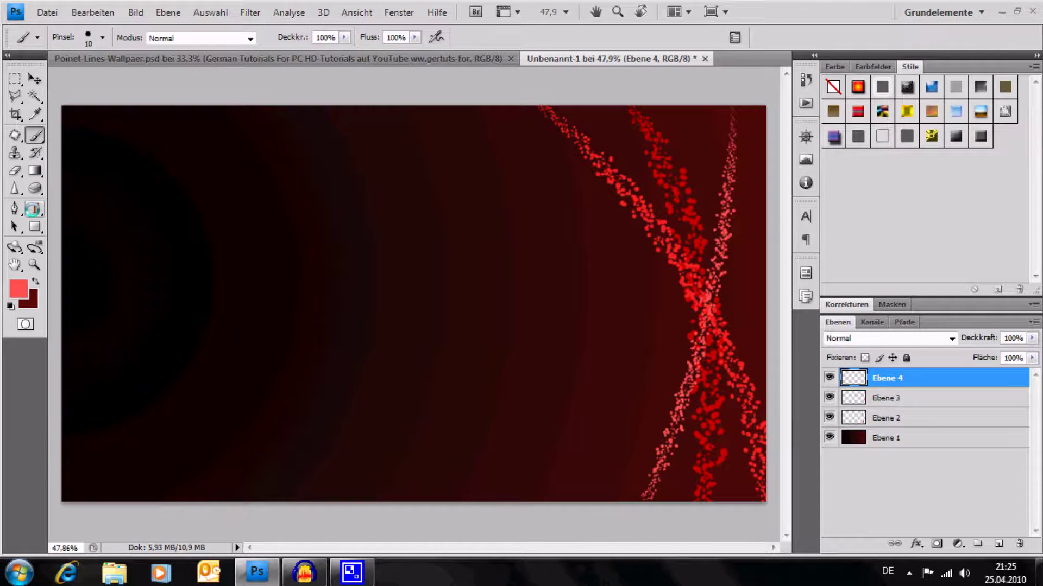
left_click(33, 209)
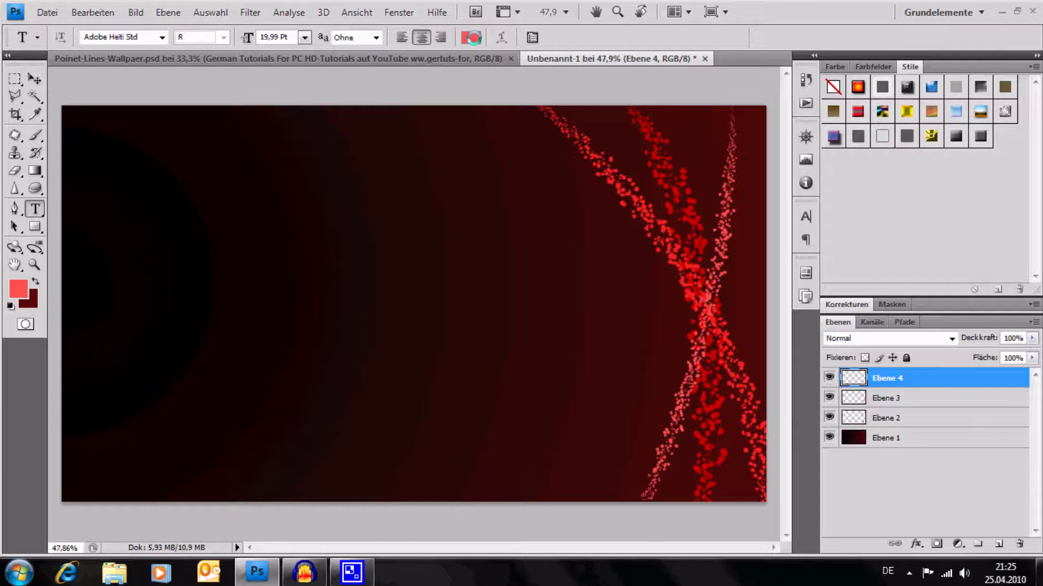
left_click(470, 37)
left_click(519, 381)
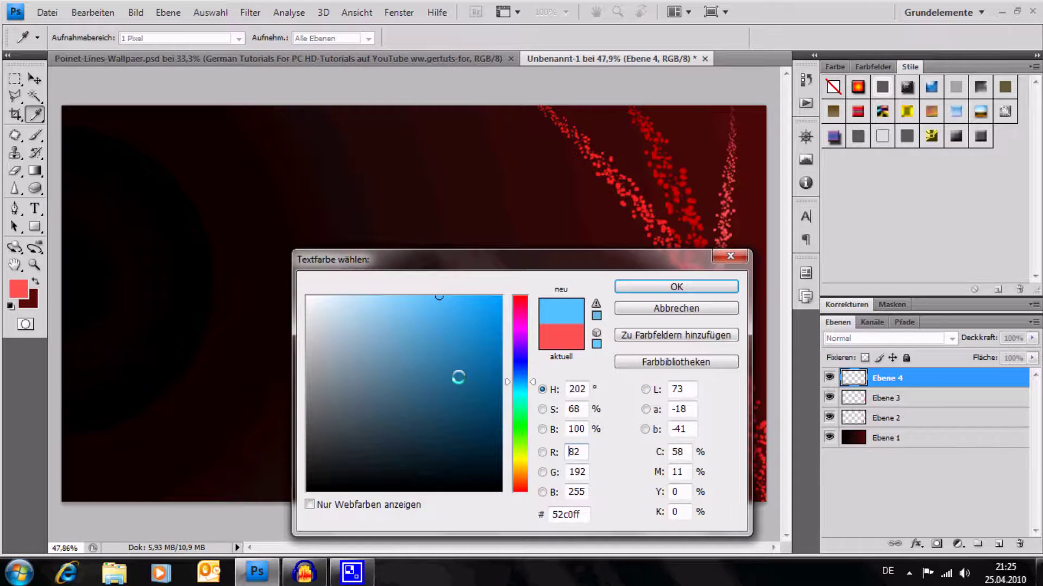
left_click(400, 297)
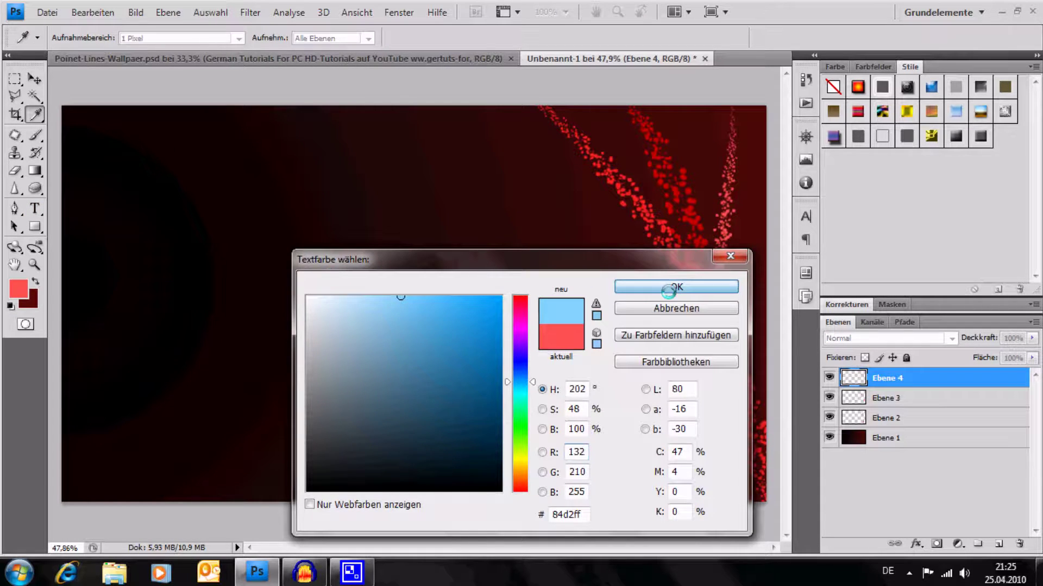
left_click(376, 272)
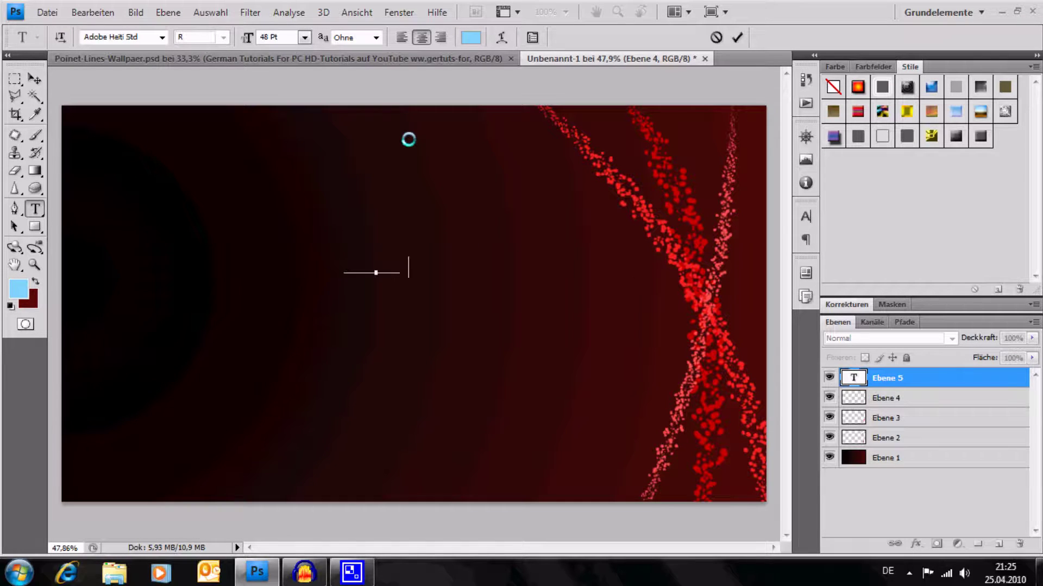
type("Tut")
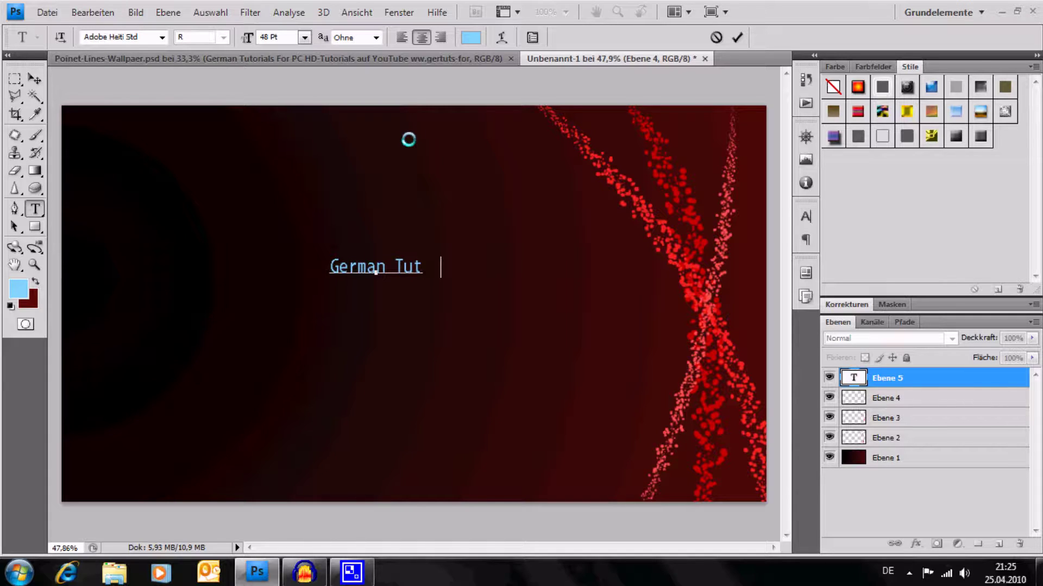
type("C")
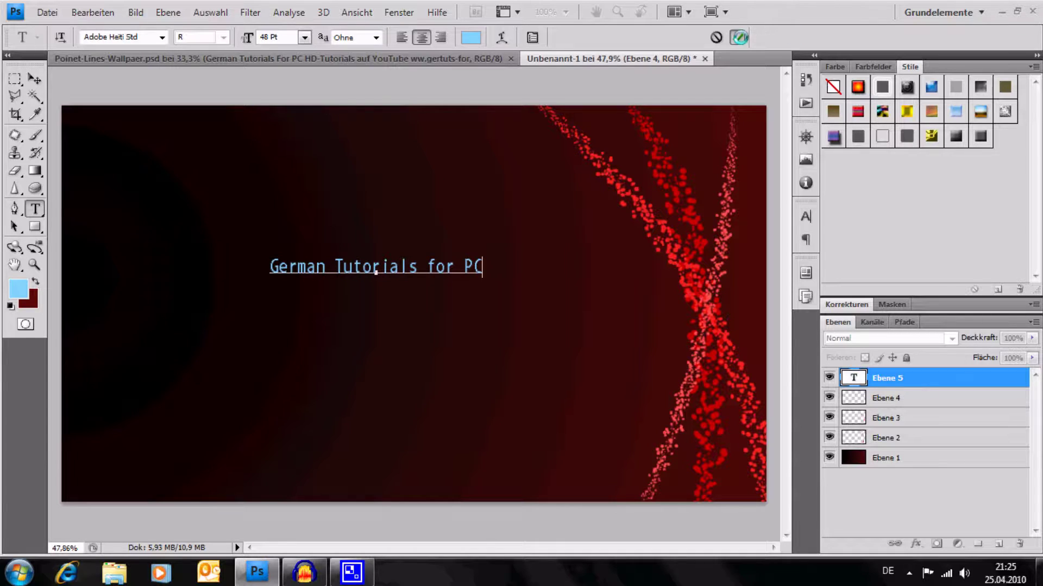
key("ctrl+Return")
Step: Free Transform the title to enlarge it to about 128.83 pt
left_click(92, 12)
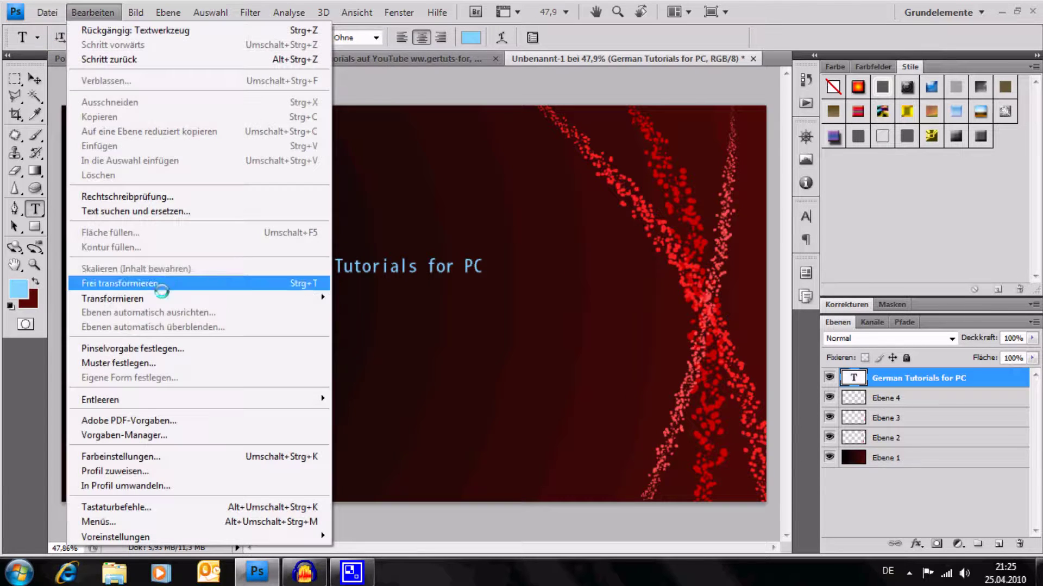
left_click(178, 283)
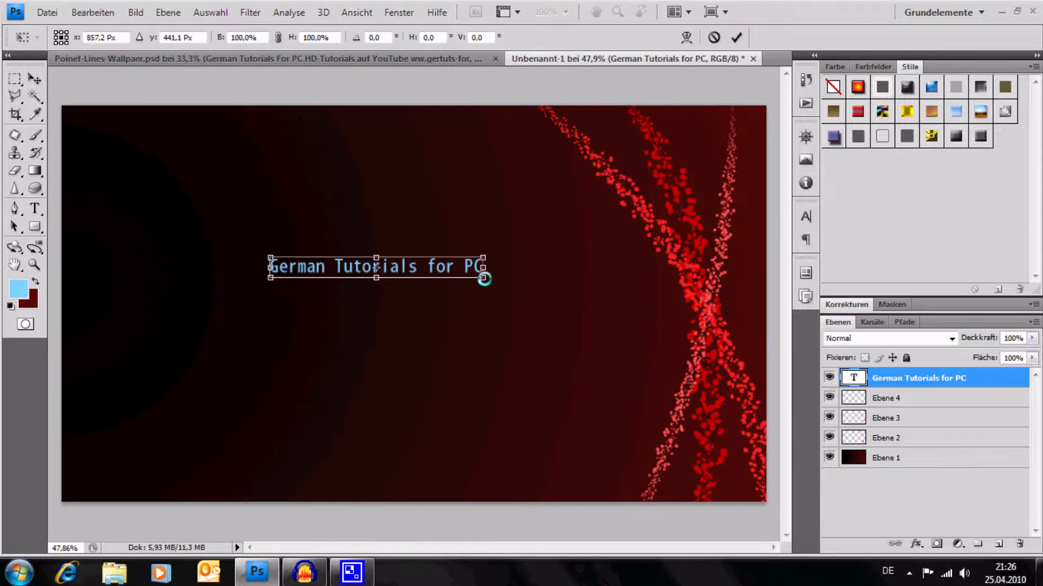
mouse_move(484, 279)
left_mouse_down()
mouse_move(673, 332)
mouse_move(642, 313)
left_mouse_up()
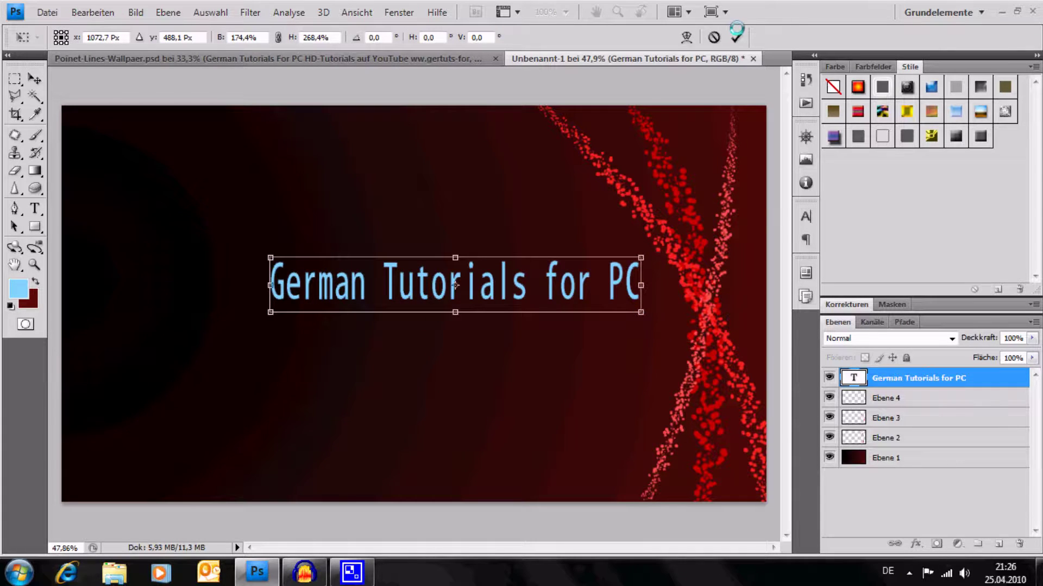
left_click(736, 37)
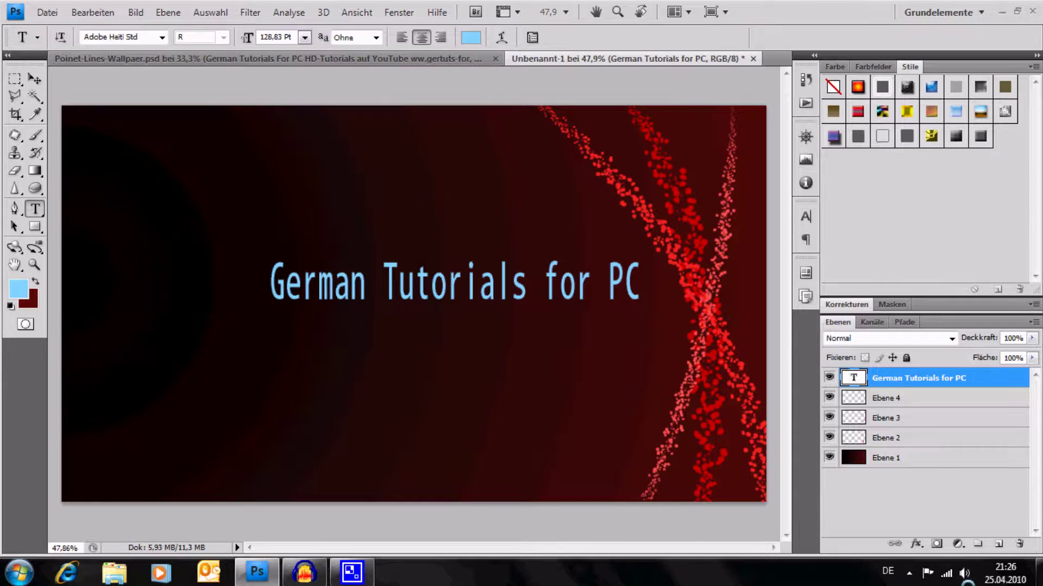
left_click(916, 544)
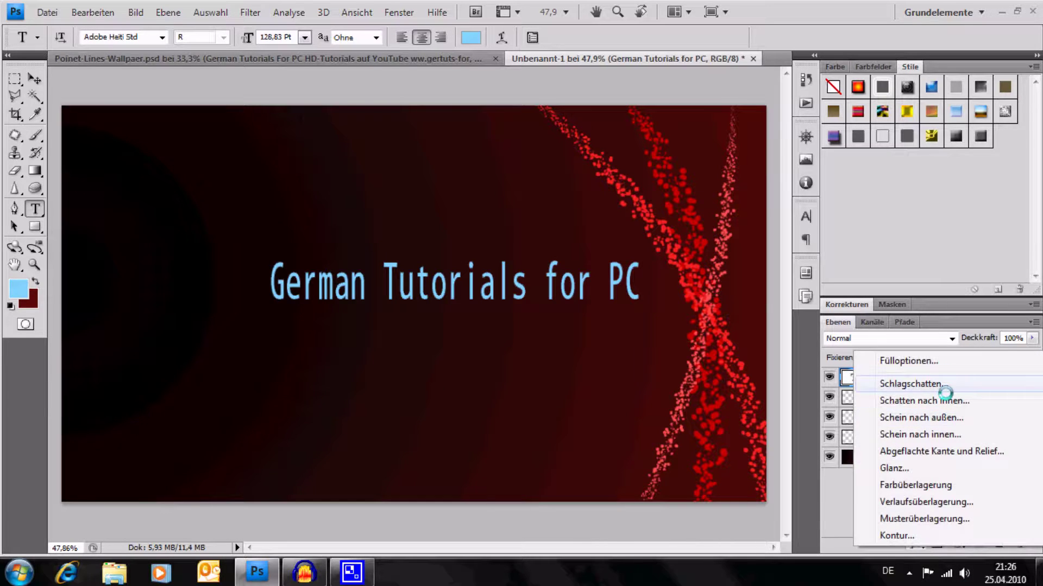
Step: Add a Kontur stroke effect to the title with Füllart set to Verlauf
left_click(932, 534)
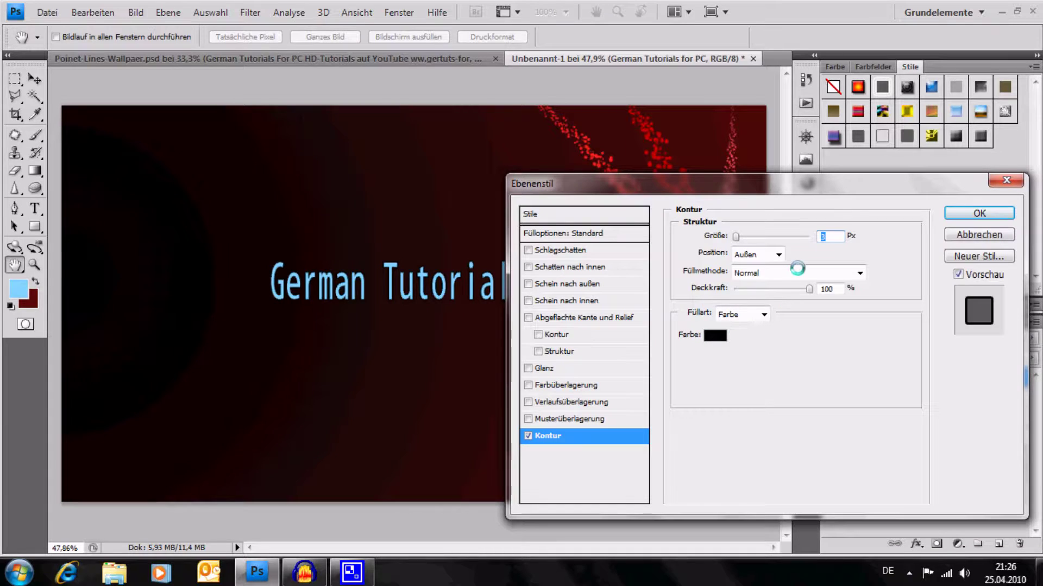
left_click(743, 317)
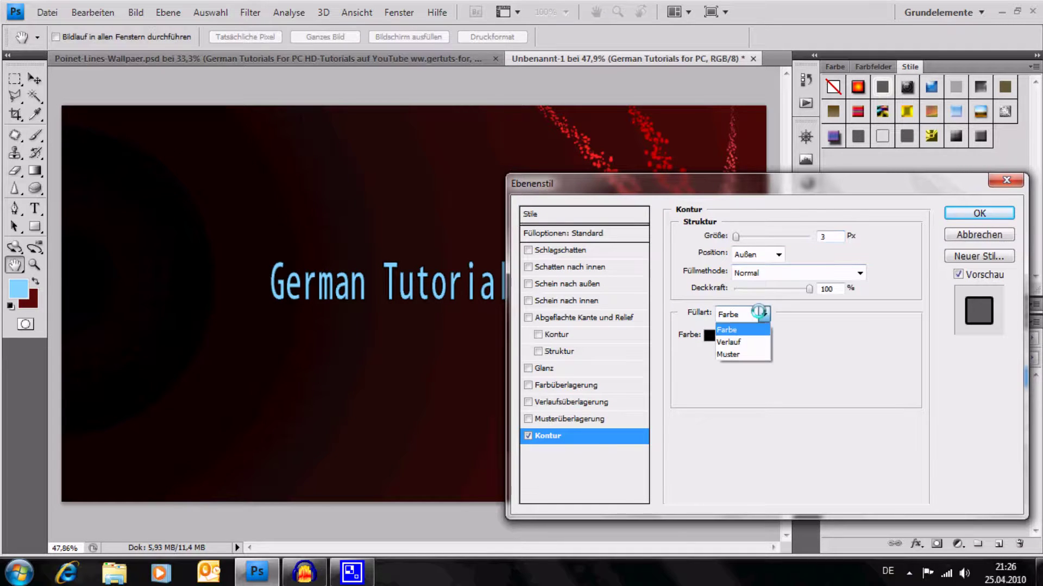
left_click(748, 342)
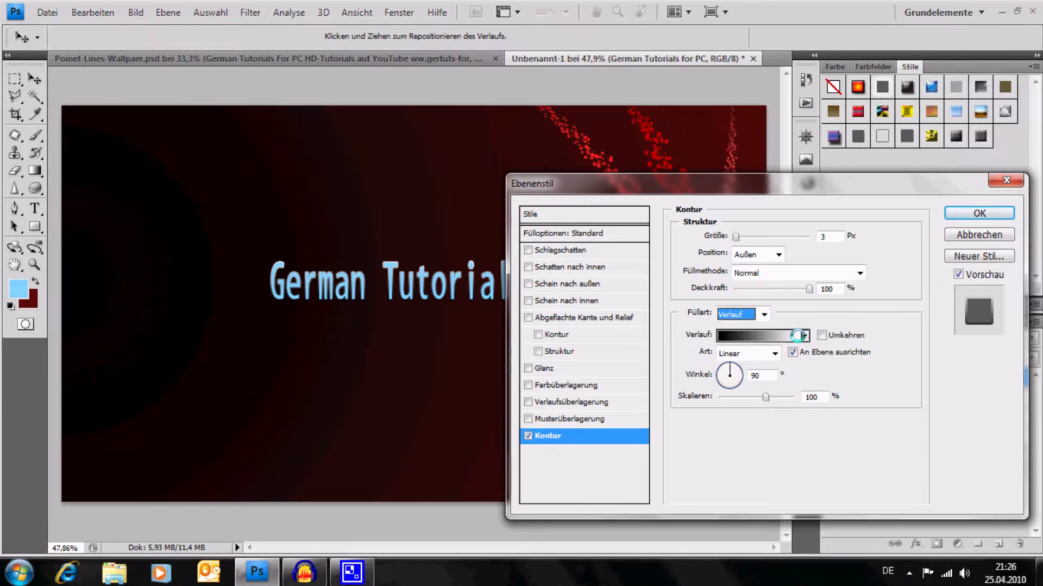
left_click(797, 335)
Step: Make the stroke gradient run from a green left stop to an orange right stop
double_click(589, 480)
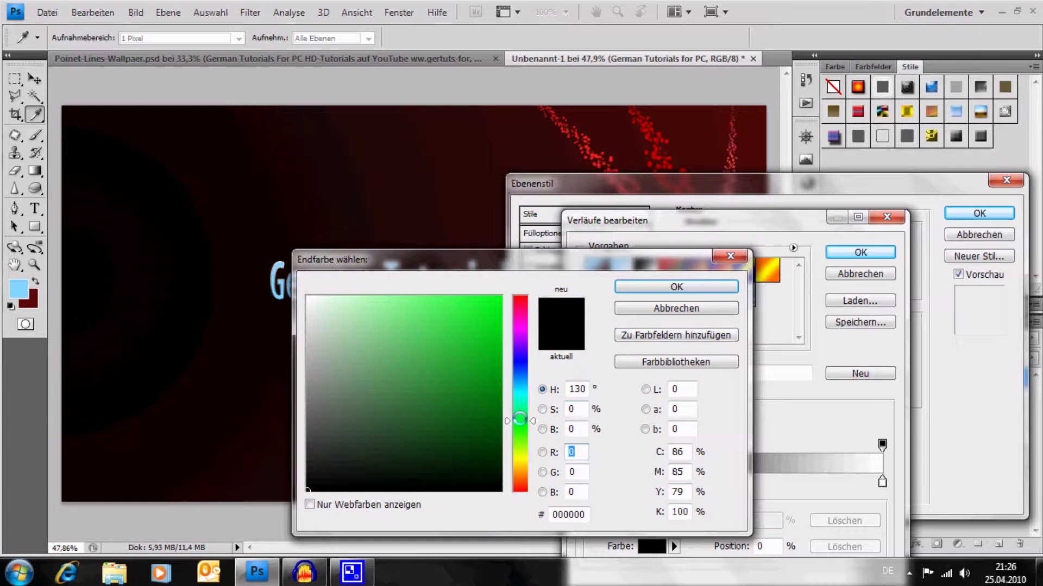
left_click(453, 344)
left_click(676, 286)
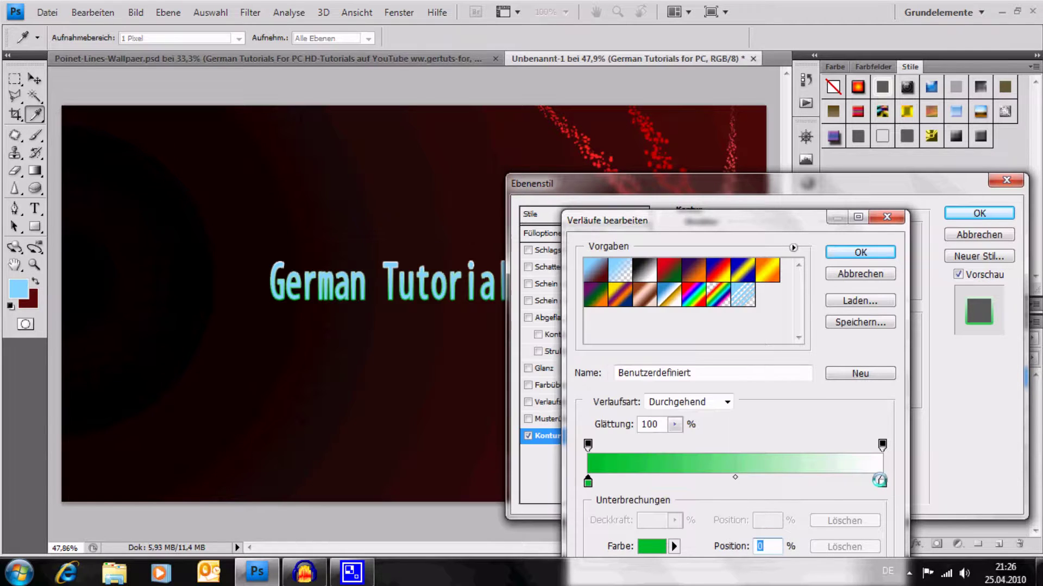
left_click(882, 482)
left_click(657, 545)
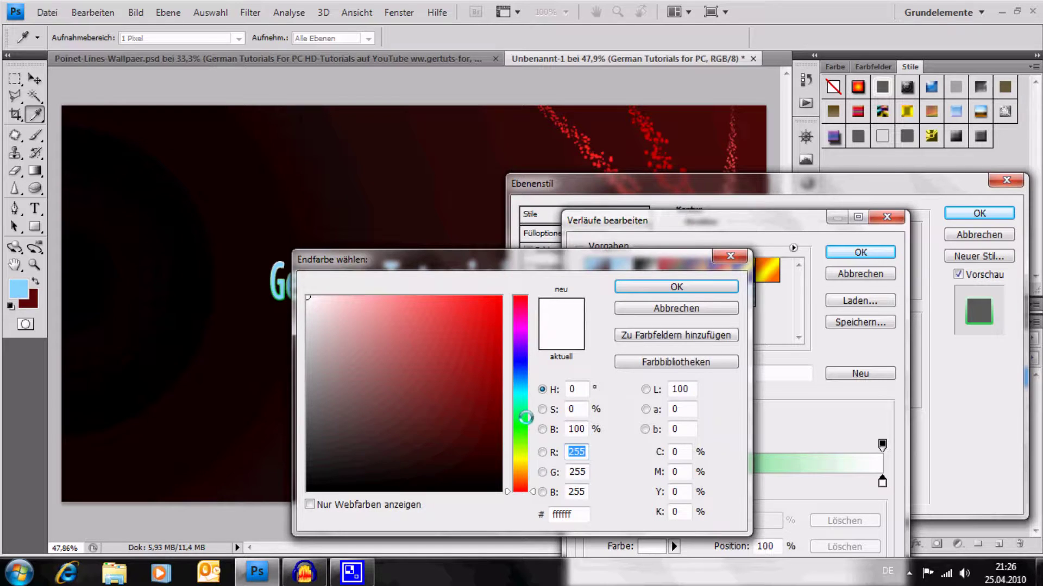
left_click(520, 468)
left_click(480, 300)
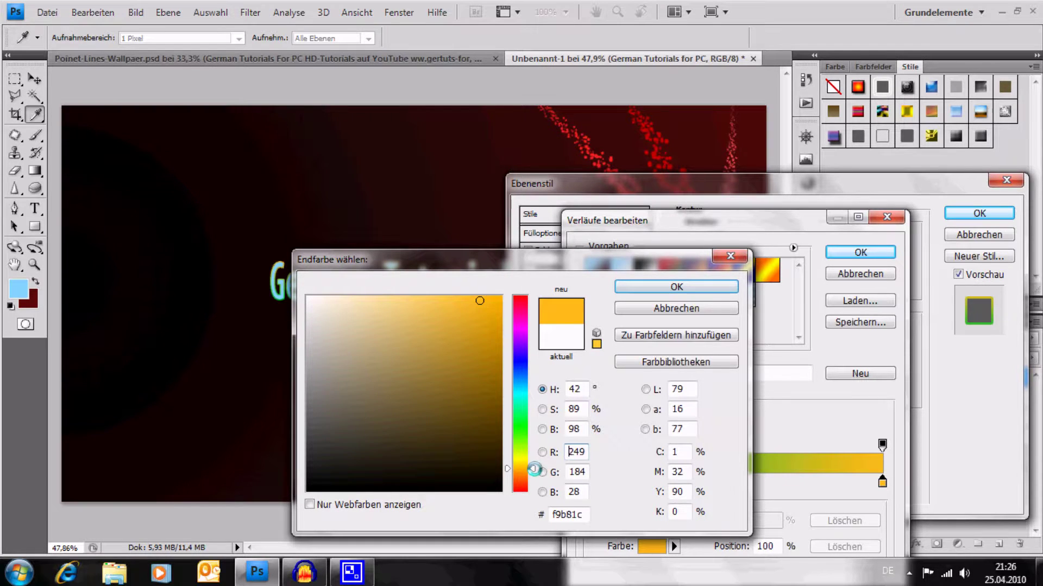
left_click_drag(534, 469, 529, 477)
left_click(685, 287)
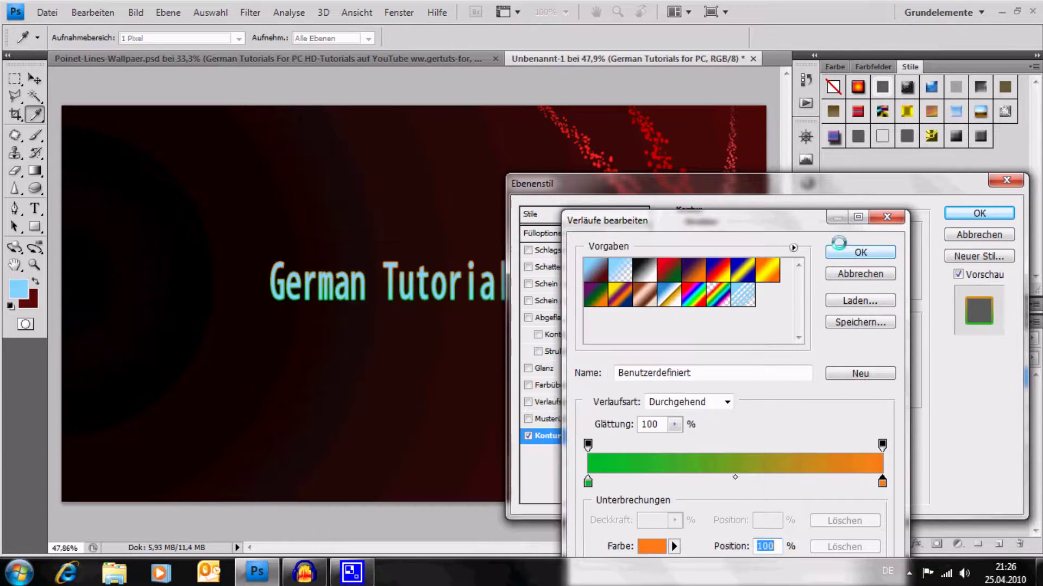
left_click(850, 250)
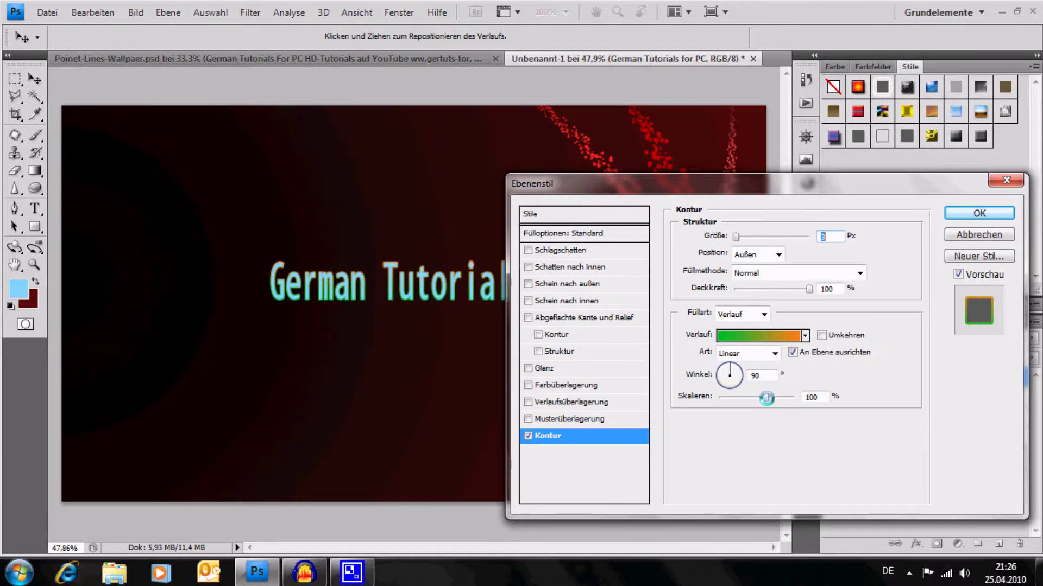
Step: Set the gradient stroke to 123% scale, 0° angle and 18 px size
left_click_drag(766, 398, 742, 398)
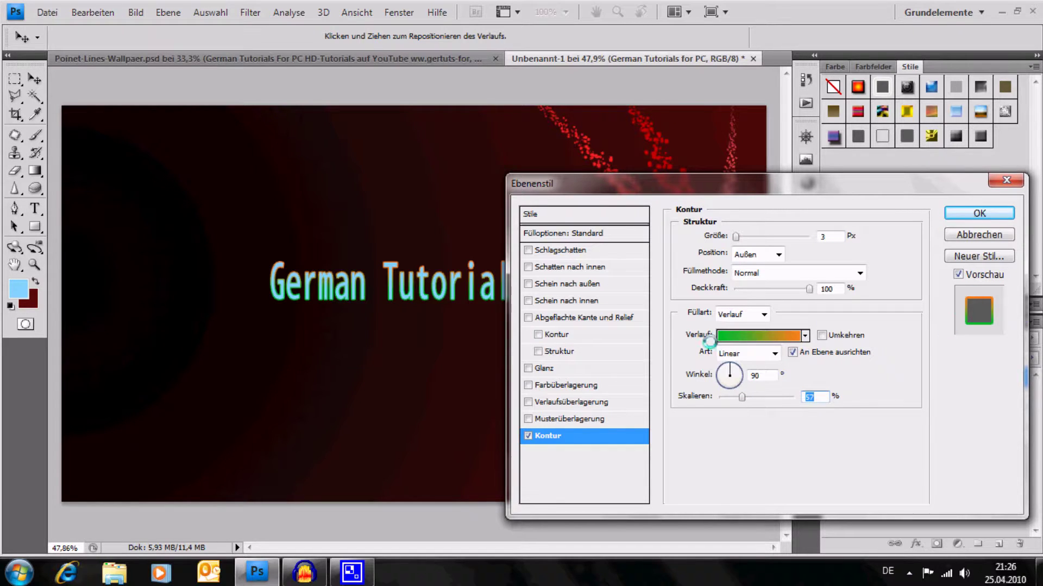
left_click_drag(741, 396, 779, 397)
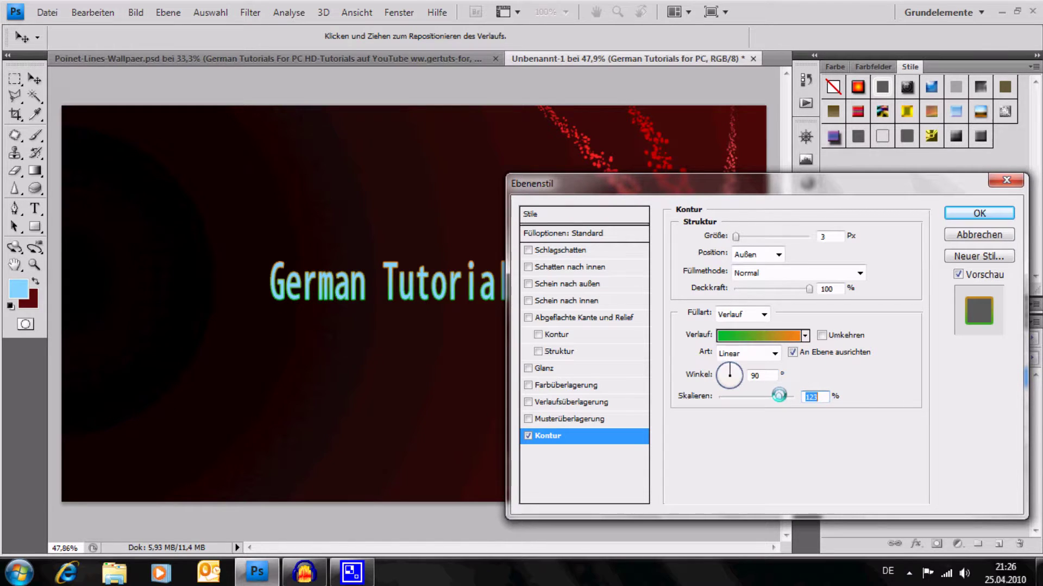
left_click(745, 373)
left_click_drag(775, 373, 779, 374)
key("shift+Tab")
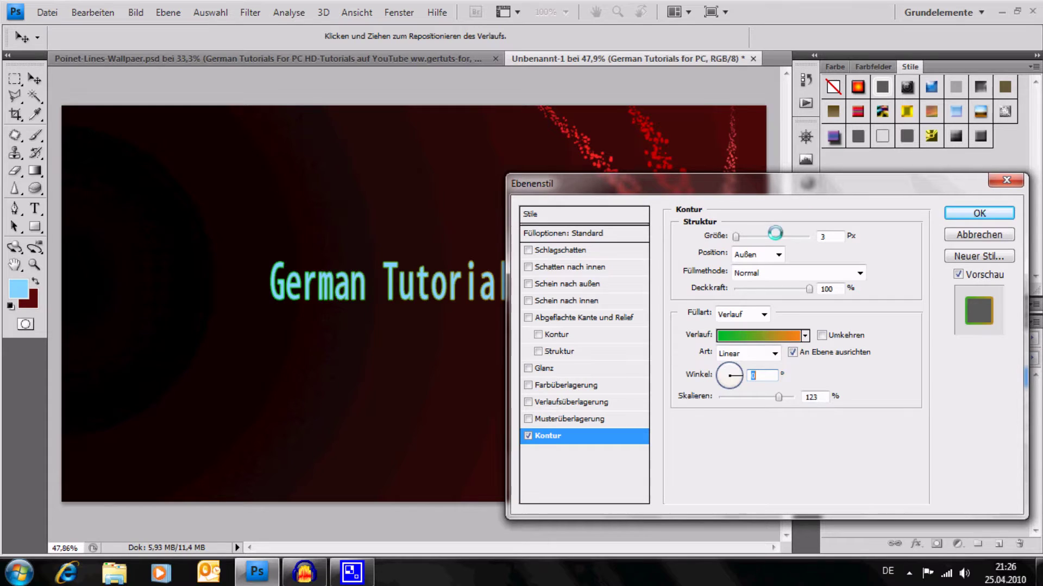
left_click_drag(736, 236, 740, 232)
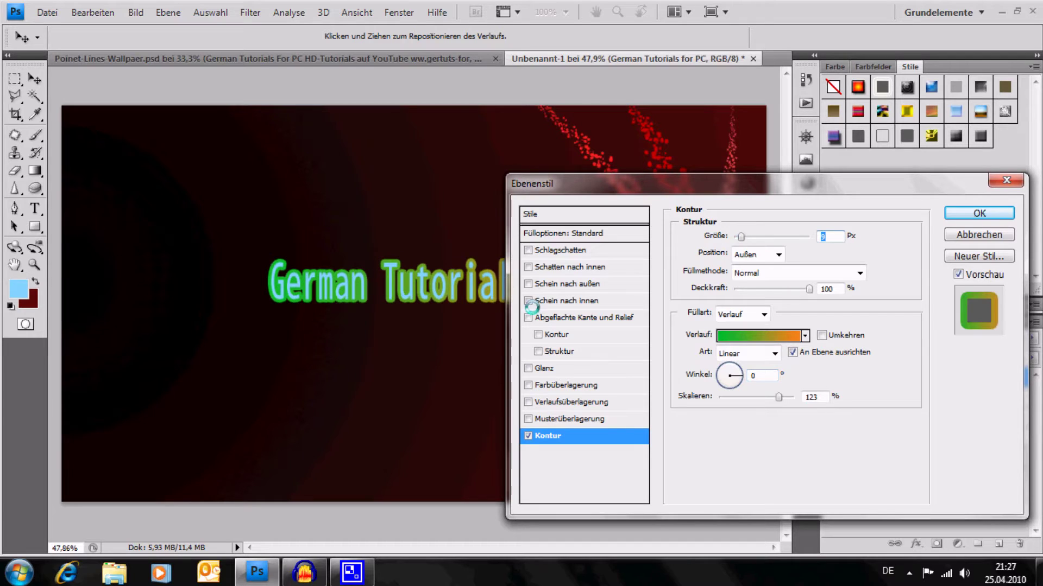
Step: Enable Schein nach innen and a larger Abgeflachte Kante und Relief, then apply the style
left_click(581, 301)
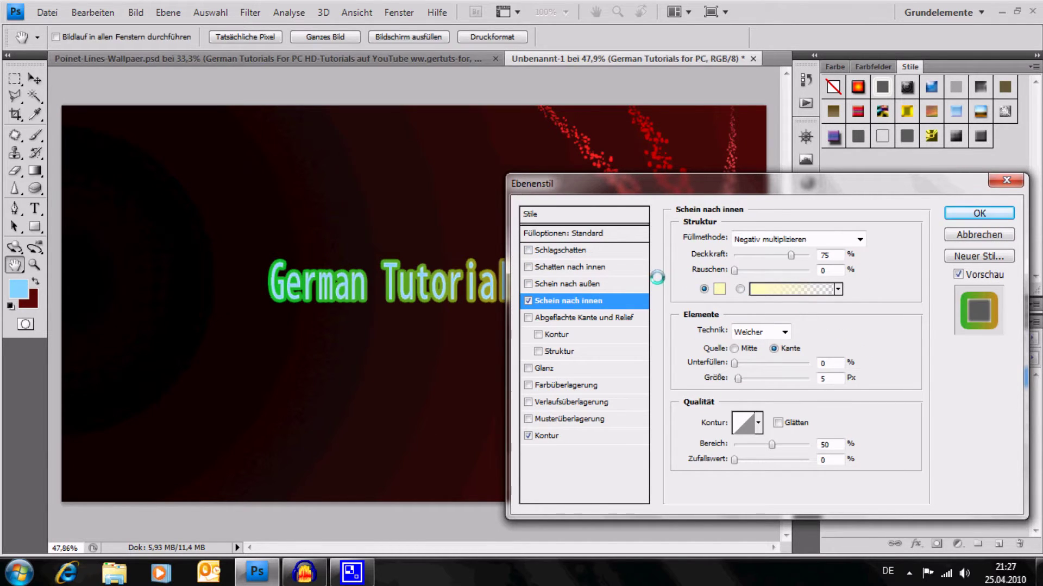
left_click(594, 317)
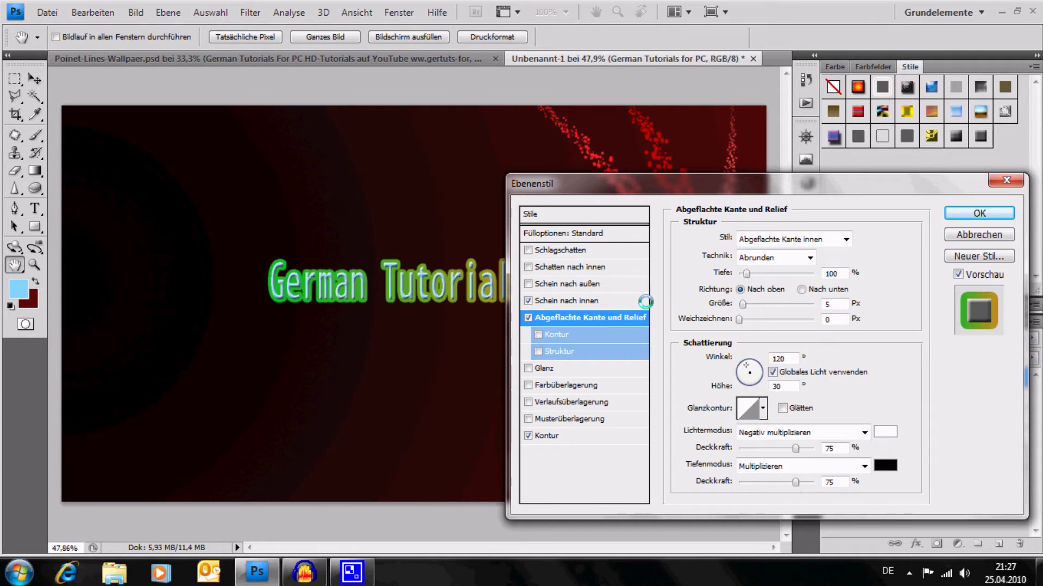
left_click_drag(742, 307, 758, 306)
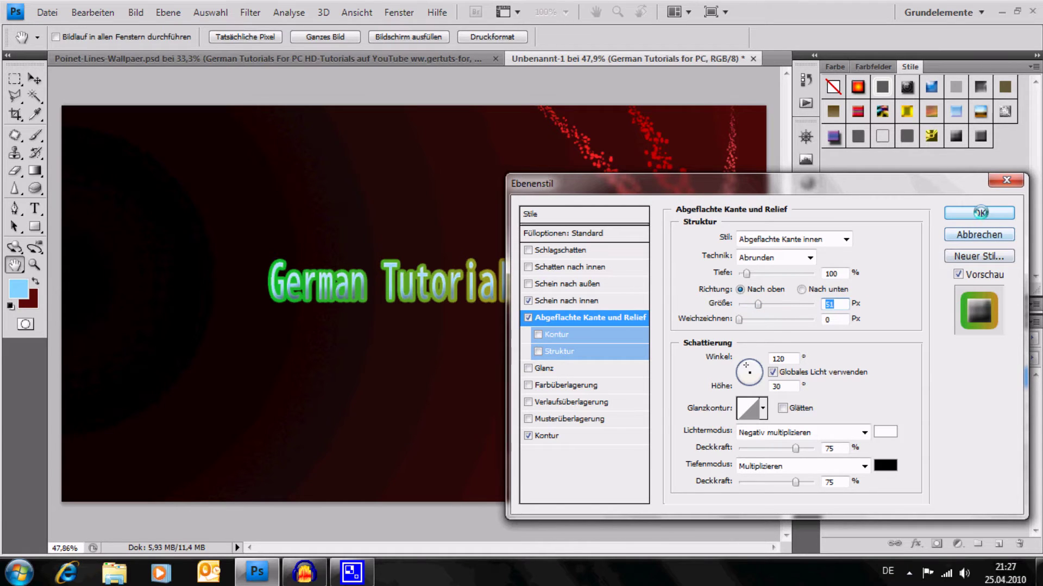
left_click(980, 213)
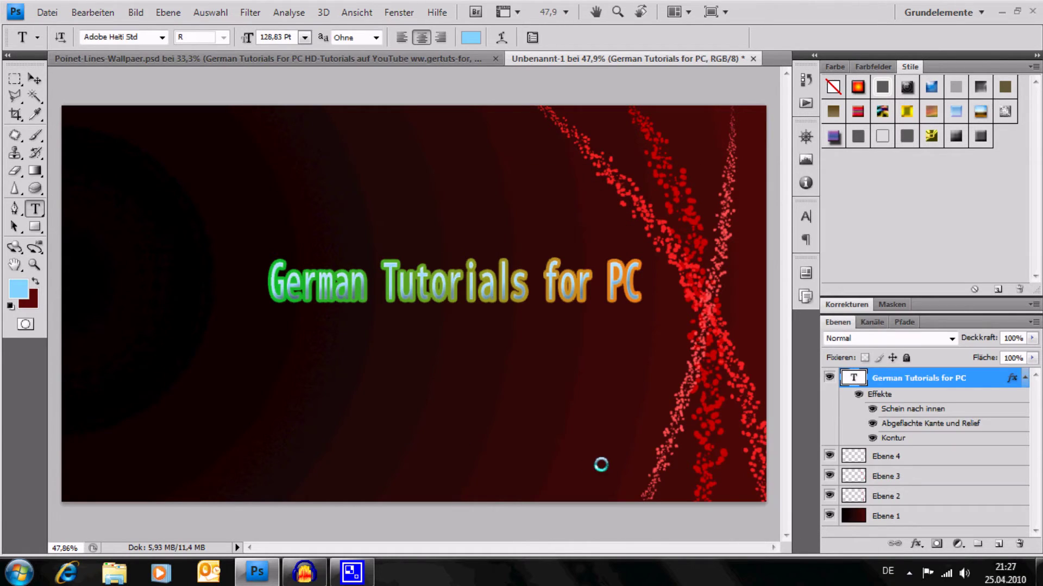